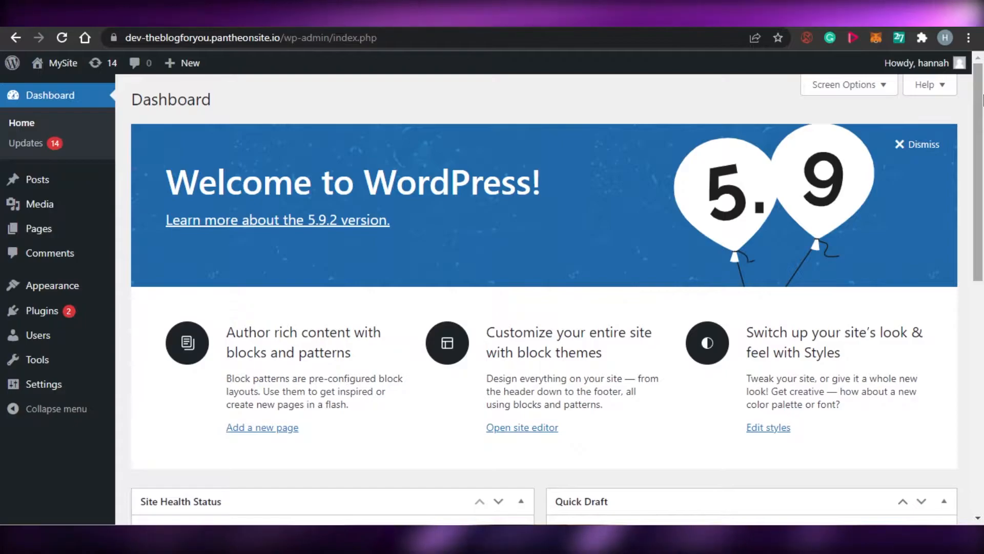
Step: Open the site's plugin management and go to the page for adding new plugins
mouse_move(983, 95)
mouse_down()
mouse_move(982, 327)
mouse_move(982, 95)
mouse_up()
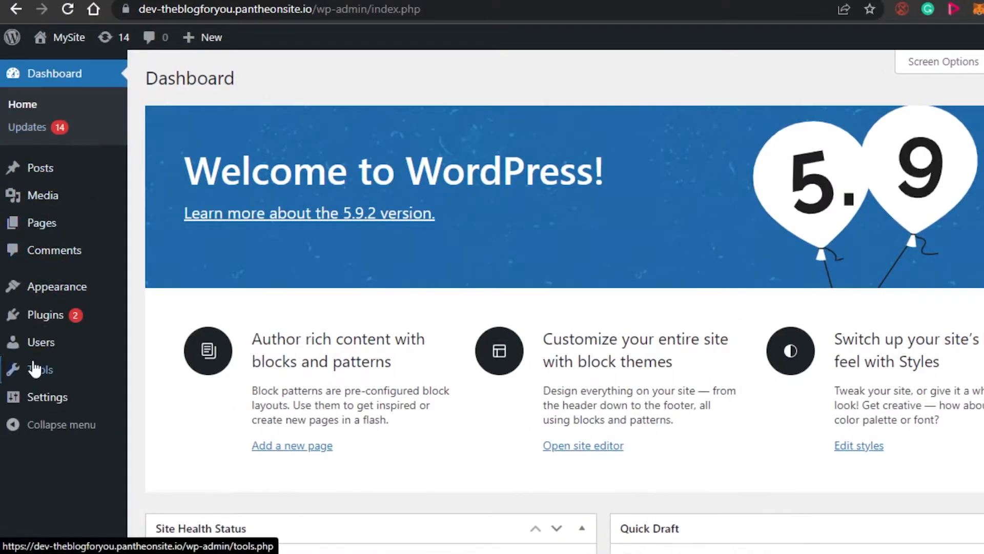
click(48, 319)
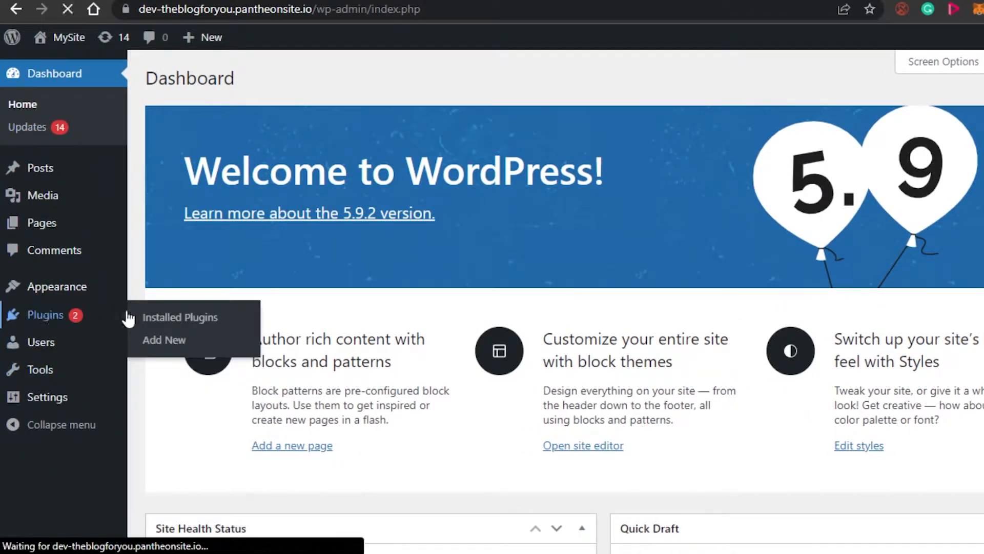
click(148, 318)
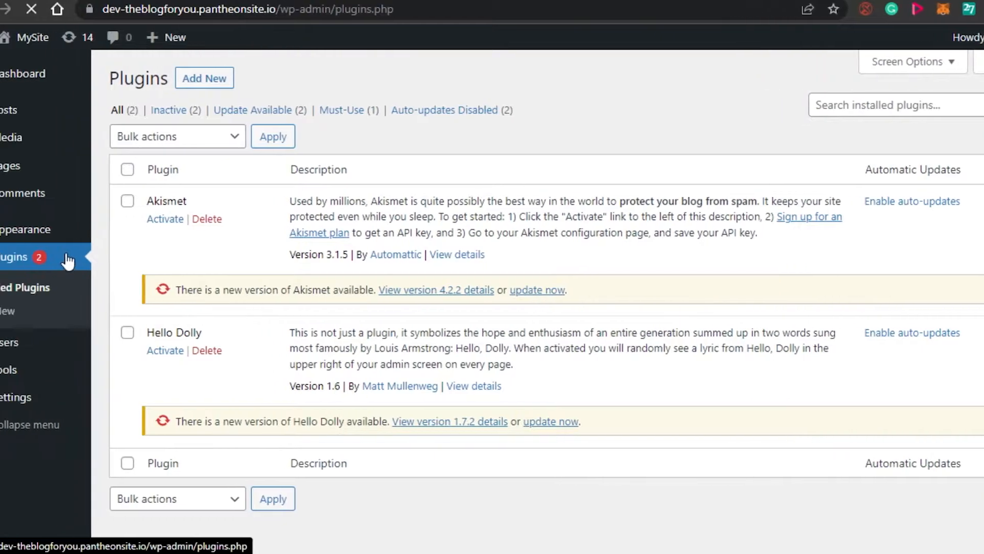
click(67, 322)
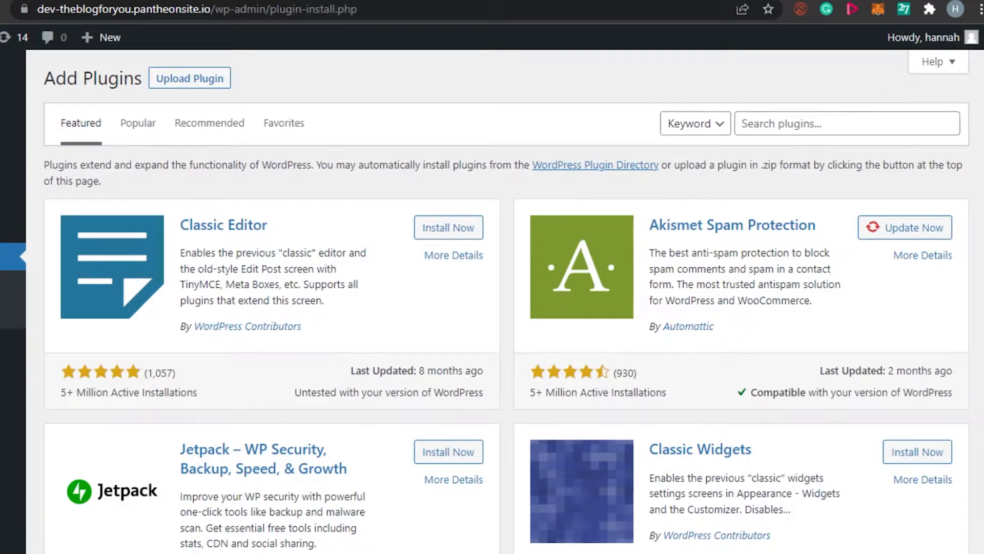
Step: Search the plugin directory for "wpforms"
scroll(506, 301, down, 20)
scroll(506, 301, up, 8)
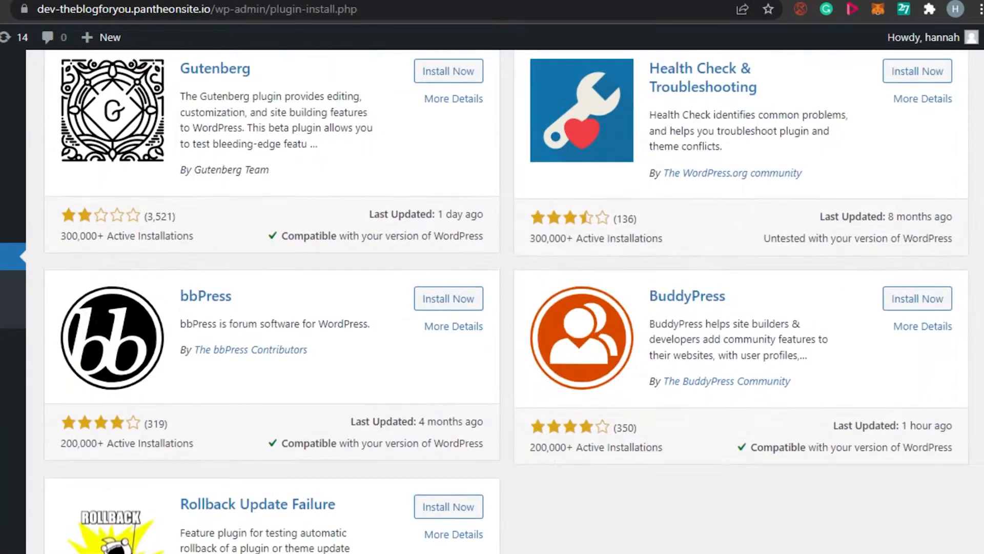
scroll(506, 301, up, 8)
scroll(506, 302, up, 4)
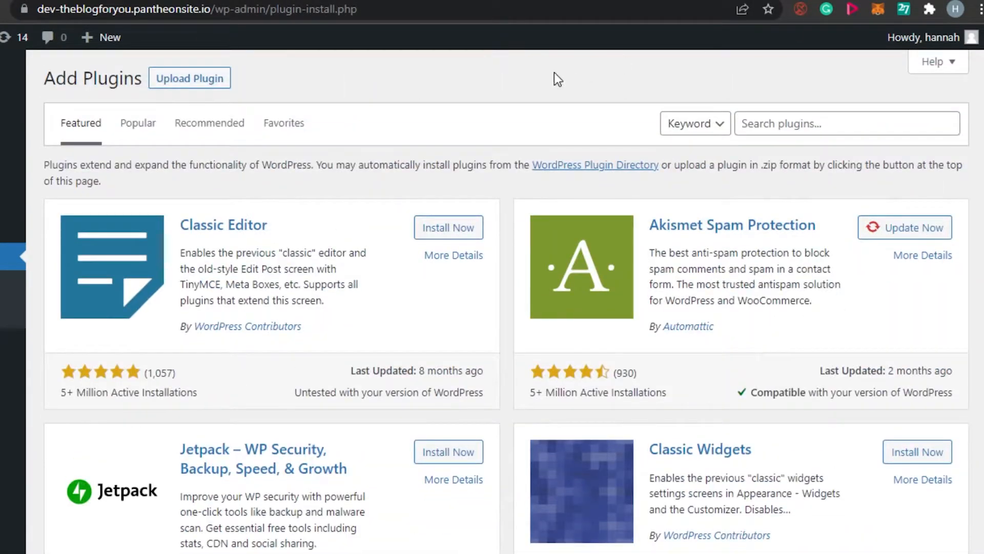
click(779, 127)
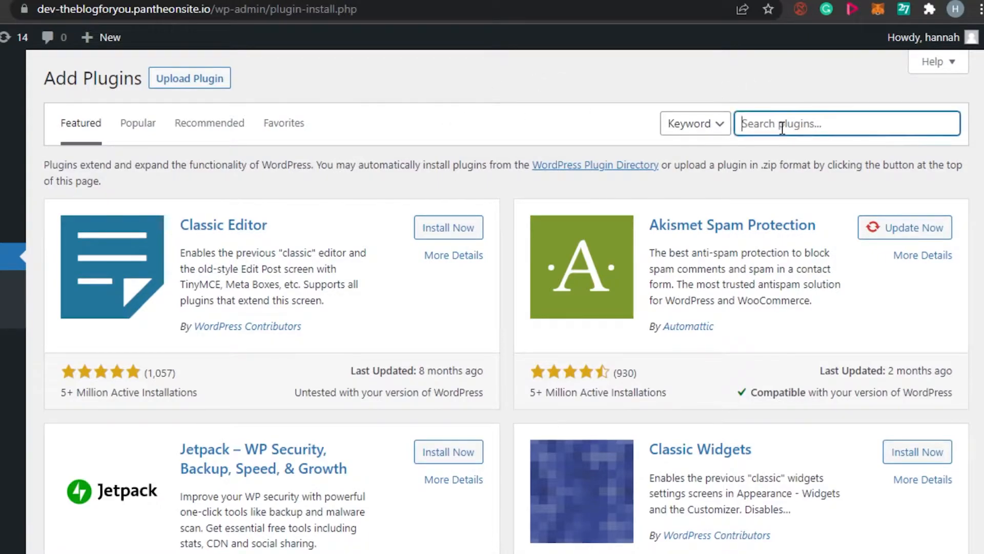
text(w)
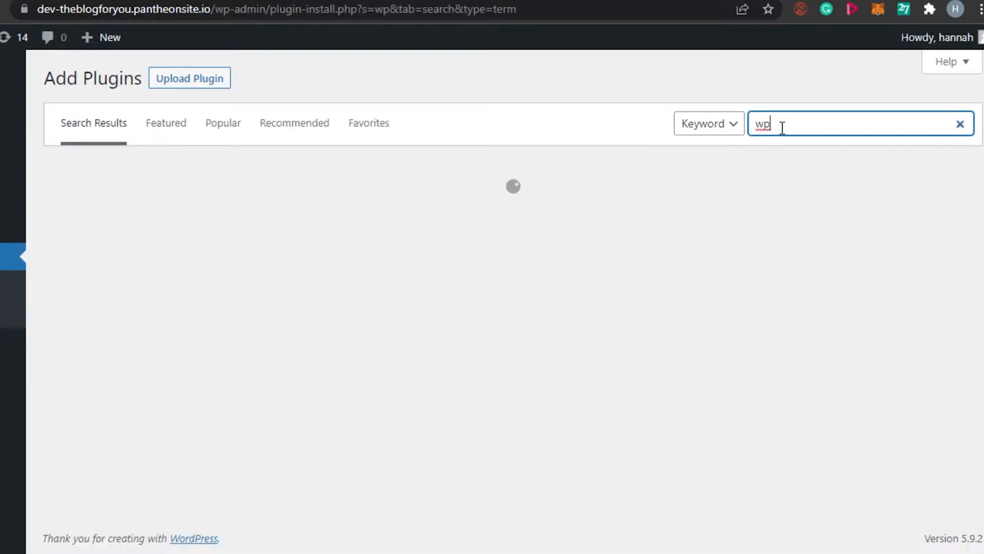
text(pforms)
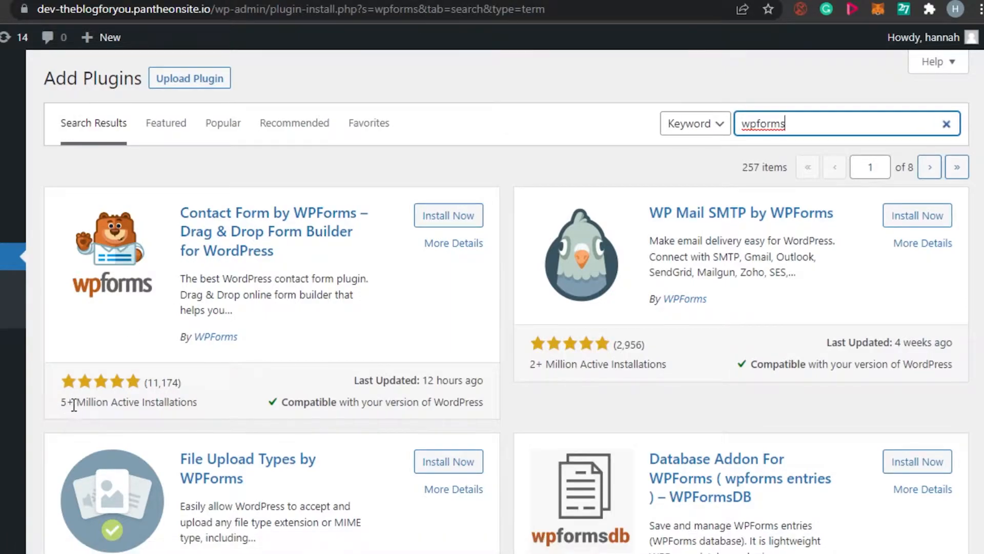
Step: Install and activate the Contact Form by WPForms plugin
drag(67, 403, 222, 404)
click(221, 404)
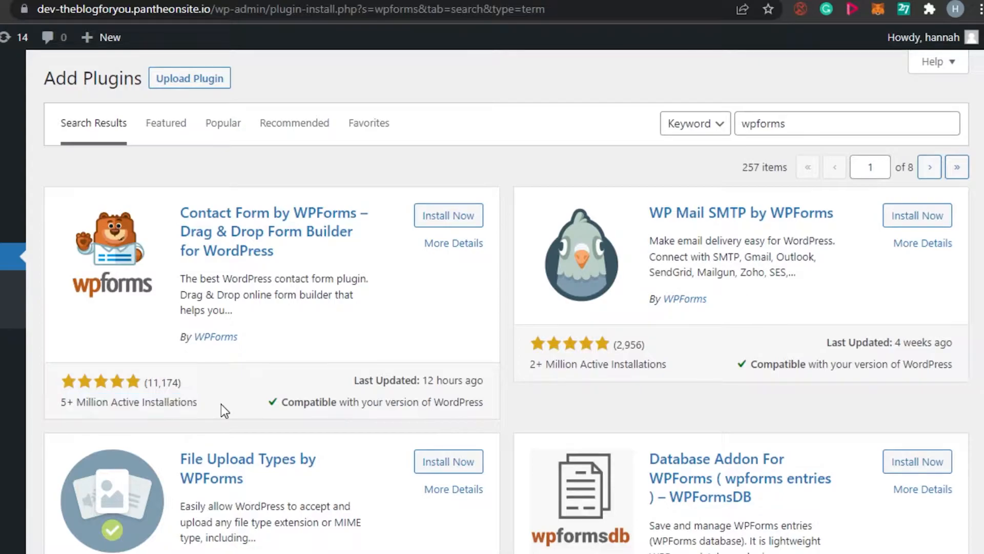
drag(149, 383, 185, 385)
click(214, 383)
click(440, 216)
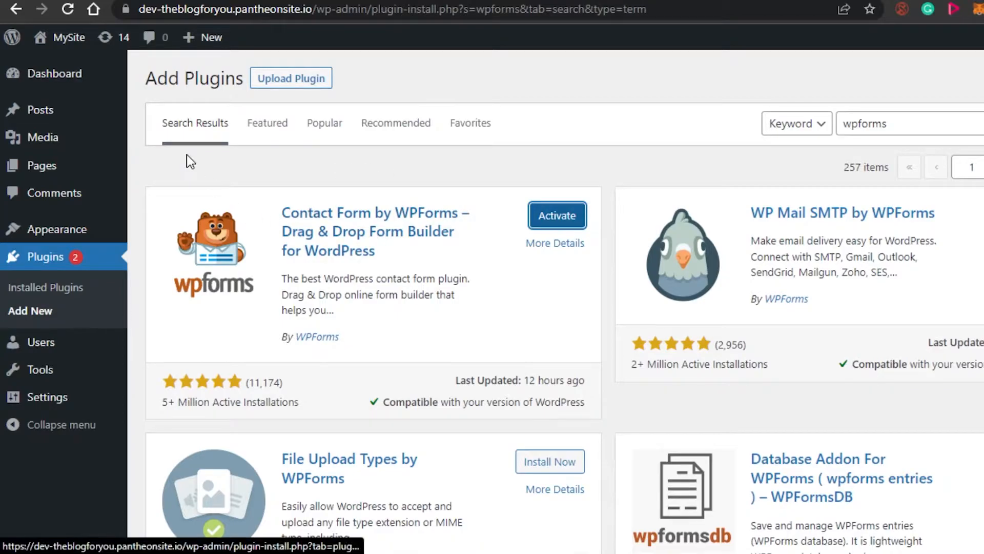
click(569, 221)
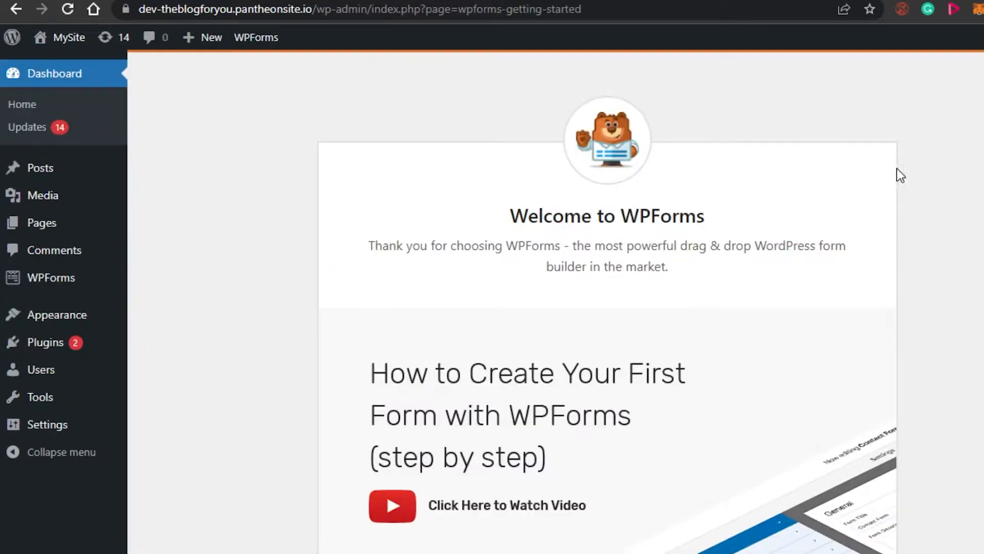
Step: Start creating the first form from the WPForms welcome page
scroll(609, 300, down, 12)
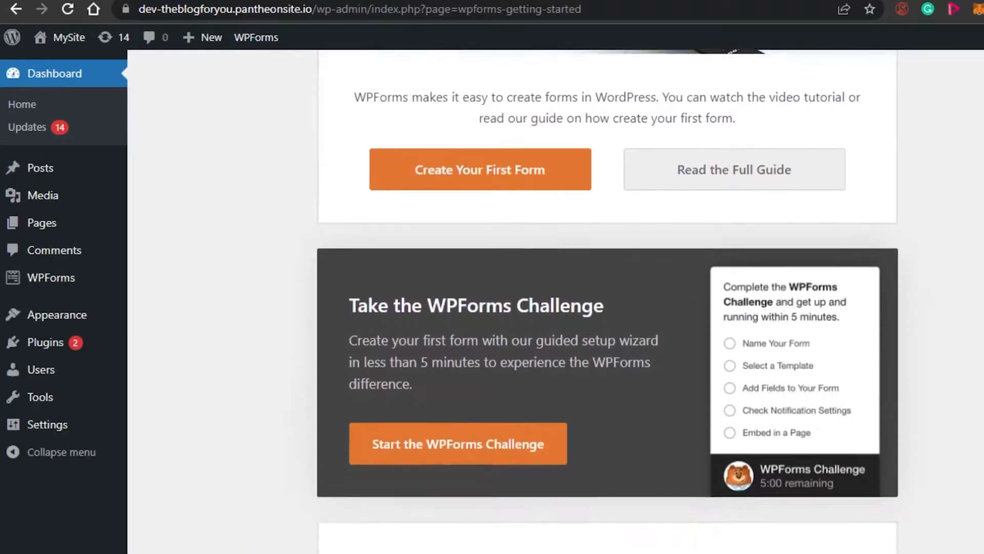
scroll(609, 300, up, 6)
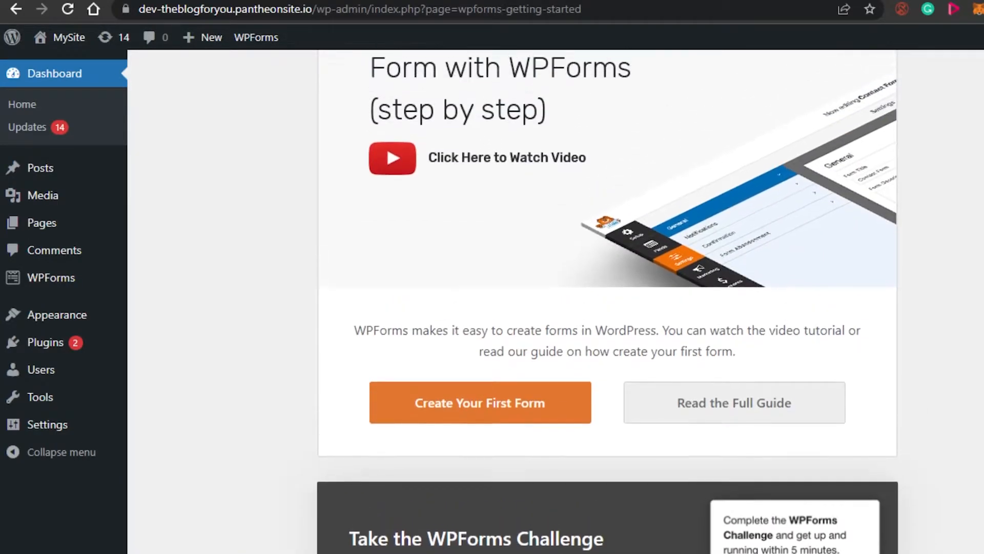
click(468, 412)
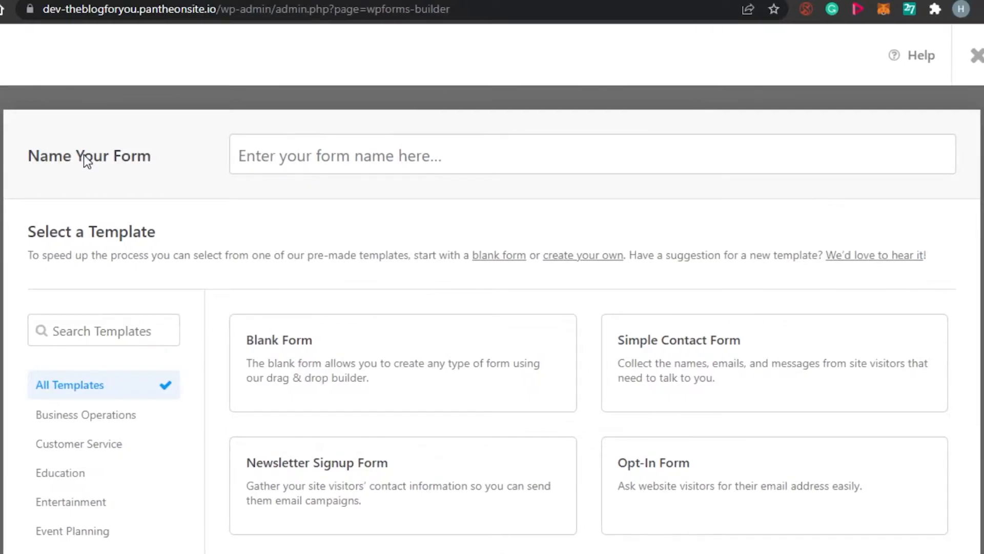
Step: Name the form "TEST CONTACT FORM" and create it from the Simple Contact Form template
click(312, 159)
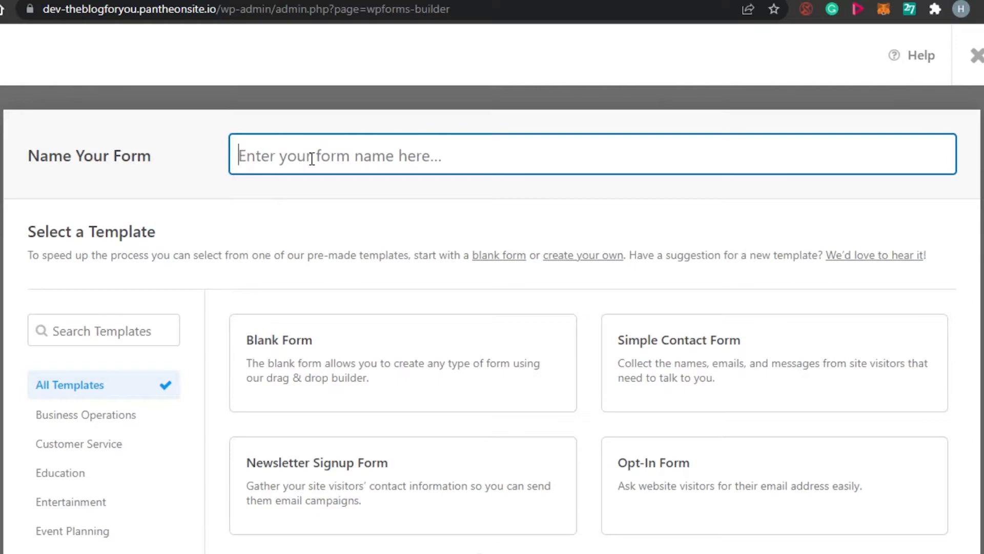
text(TEST )
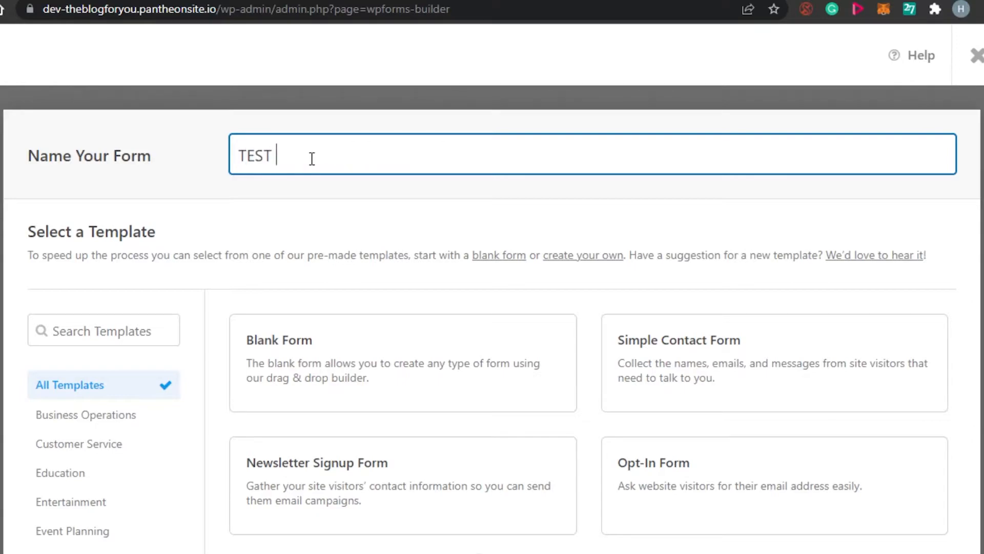
text(CONTACT FORM)
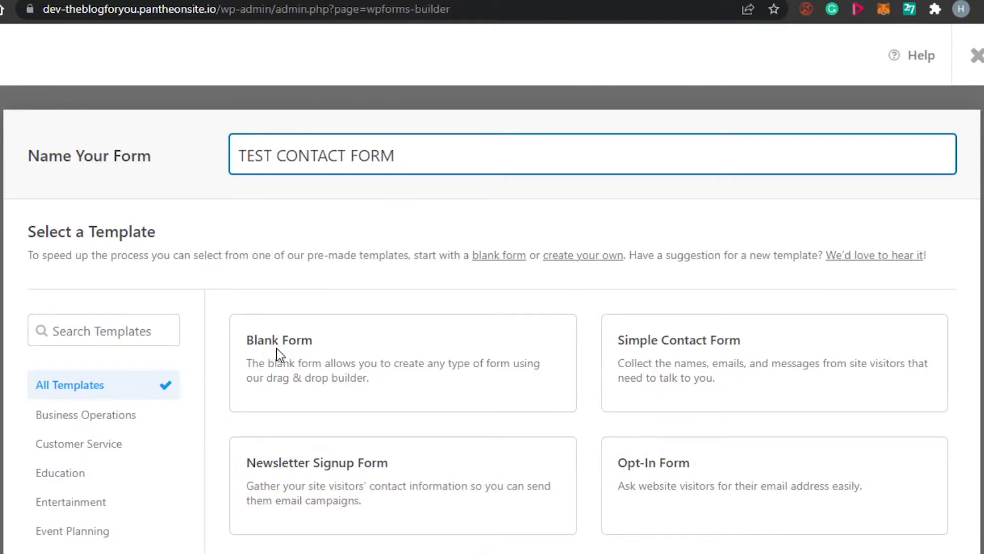
mouse_move(693, 337)
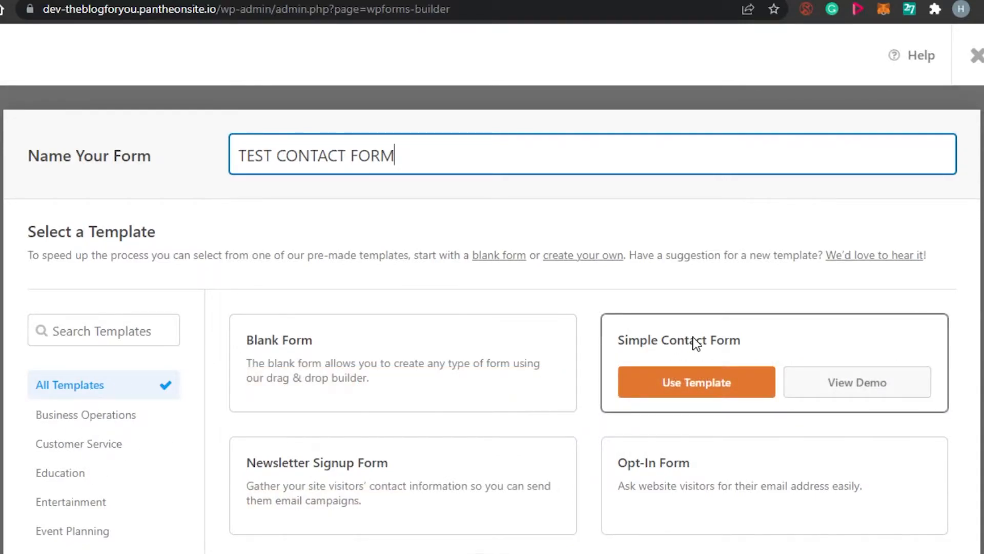
mouse_move(322, 487)
click(700, 391)
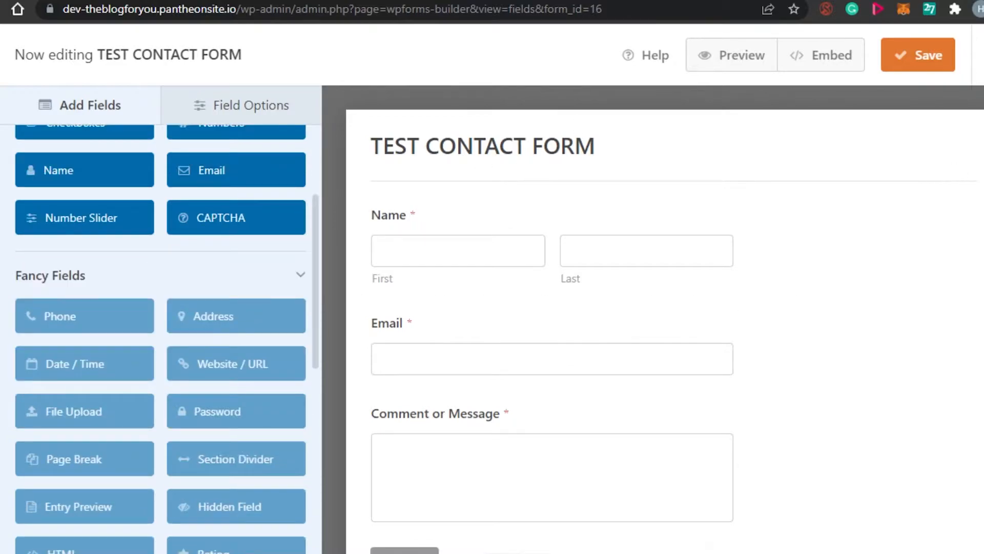
Step: Examine the template's default form fields and the standard and fancy field types available to add
scroll(665, 318, down, 2)
scroll(665, 318, up, 2)
scroll(665, 318, down, 2)
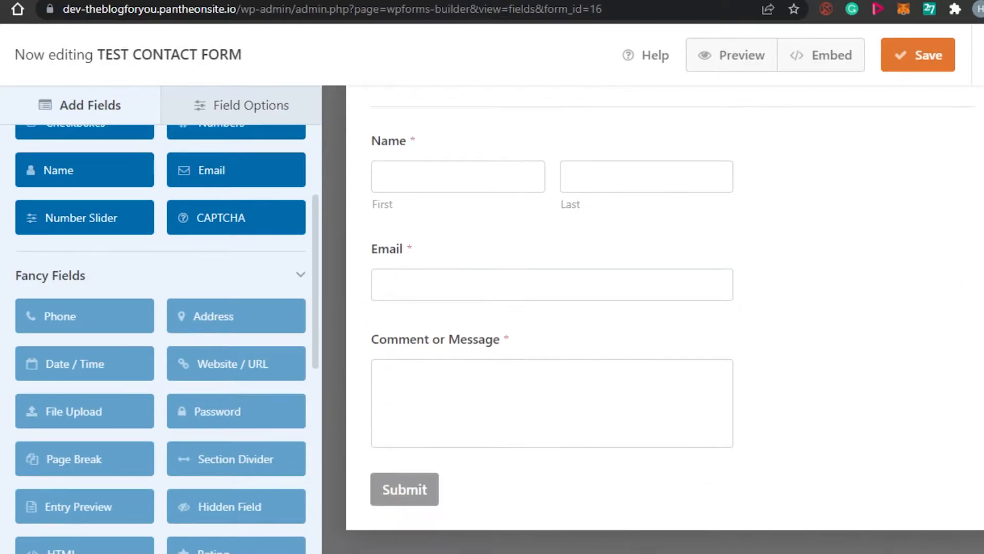
scroll(927, 468, up, 2)
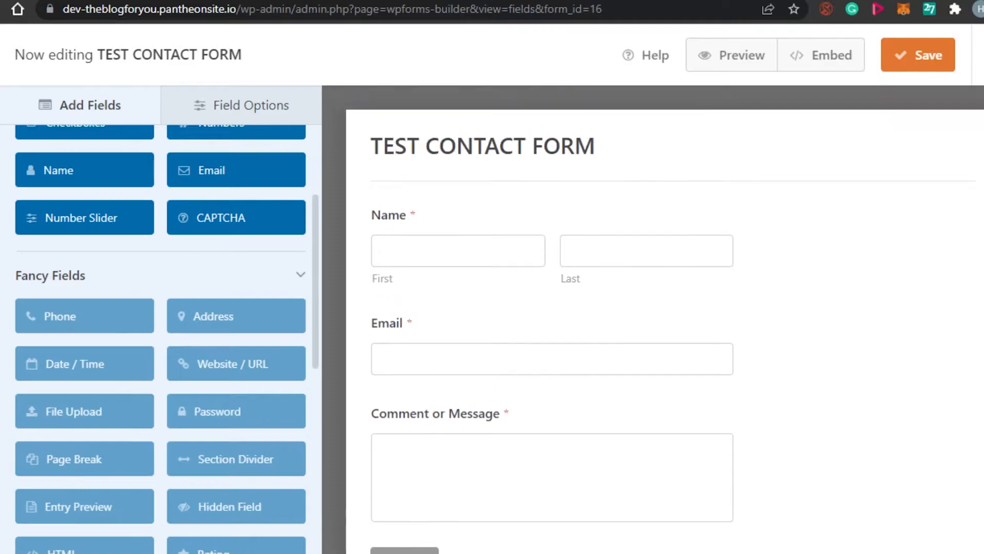
drag(317, 278, 315, 176)
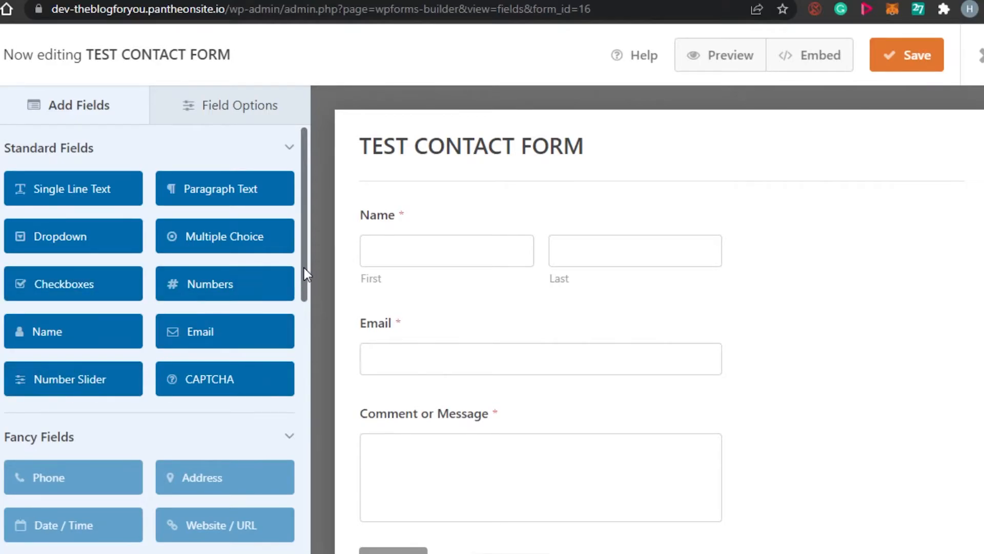
drag(303, 285, 295, 374)
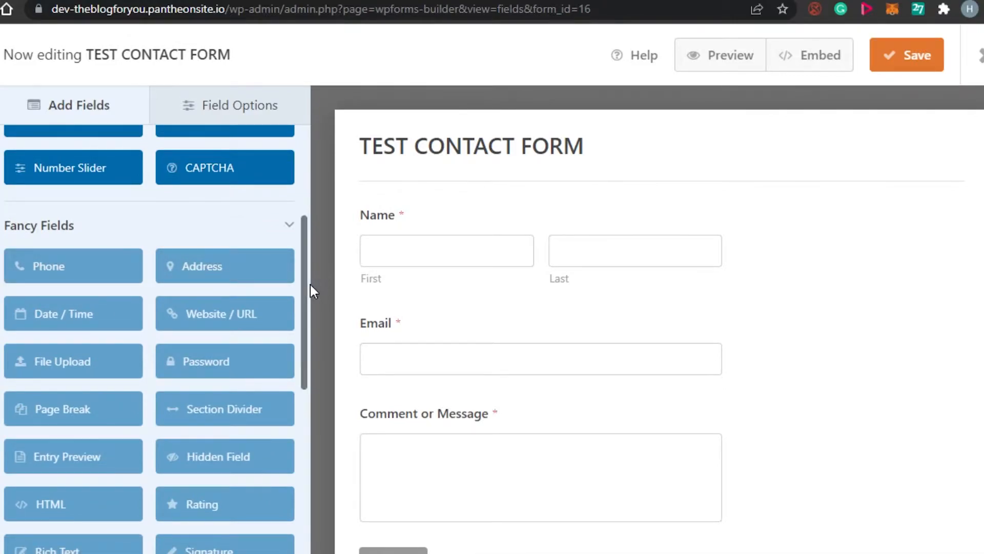
drag(306, 290, 319, 171)
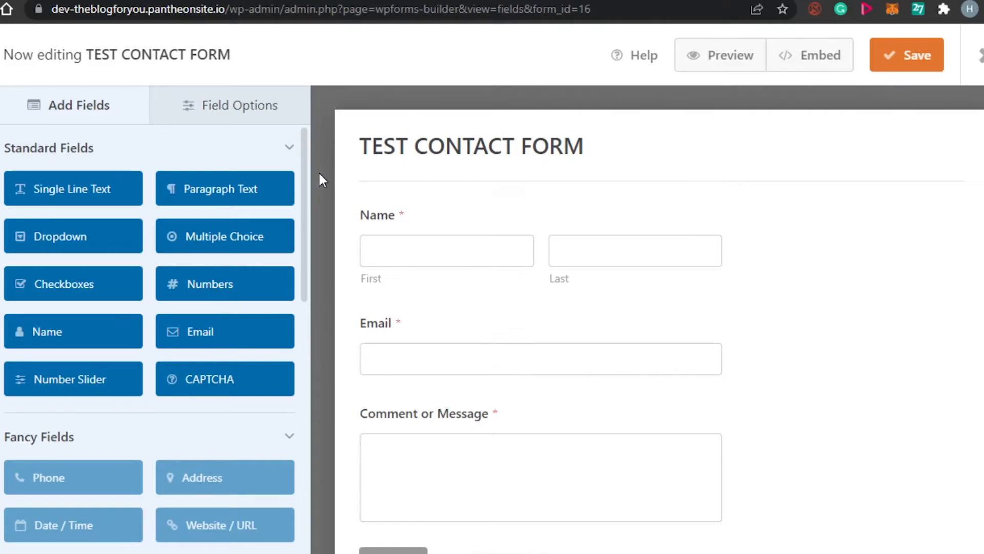
drag(304, 192, 305, 471)
drag(304, 471, 305, 193)
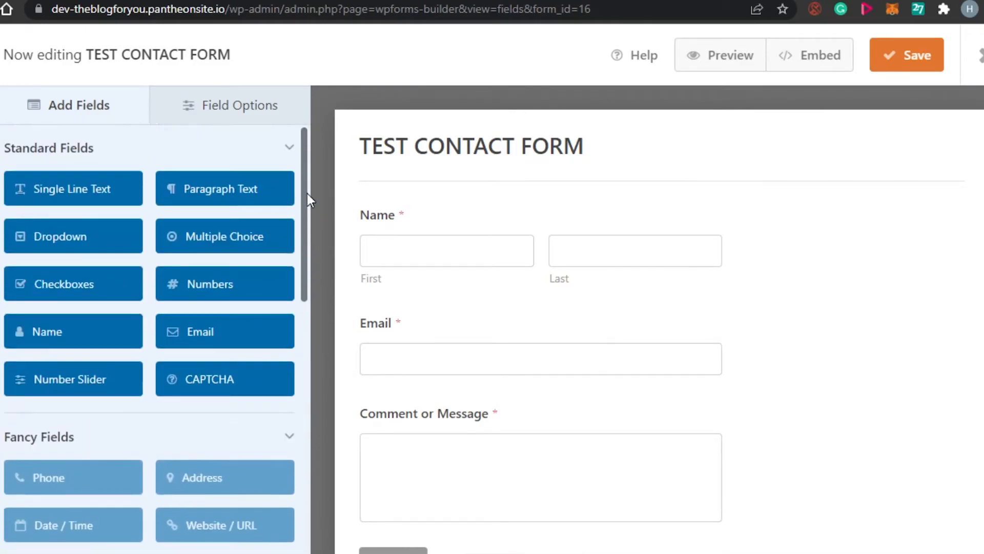
Step: Add a Single Line Text field below the message field and label it "Have you subscribed to the youtube channel"
click(37, 188)
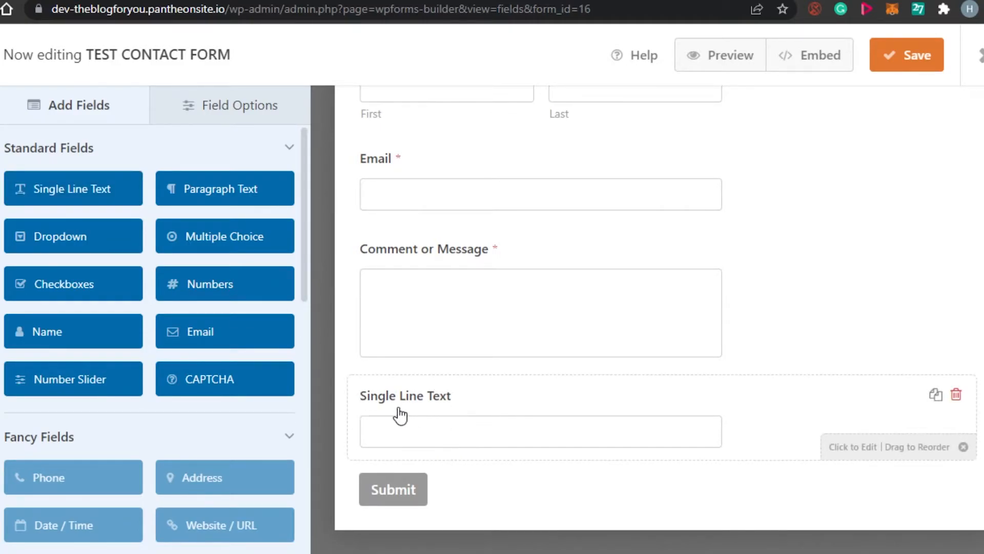
click(451, 406)
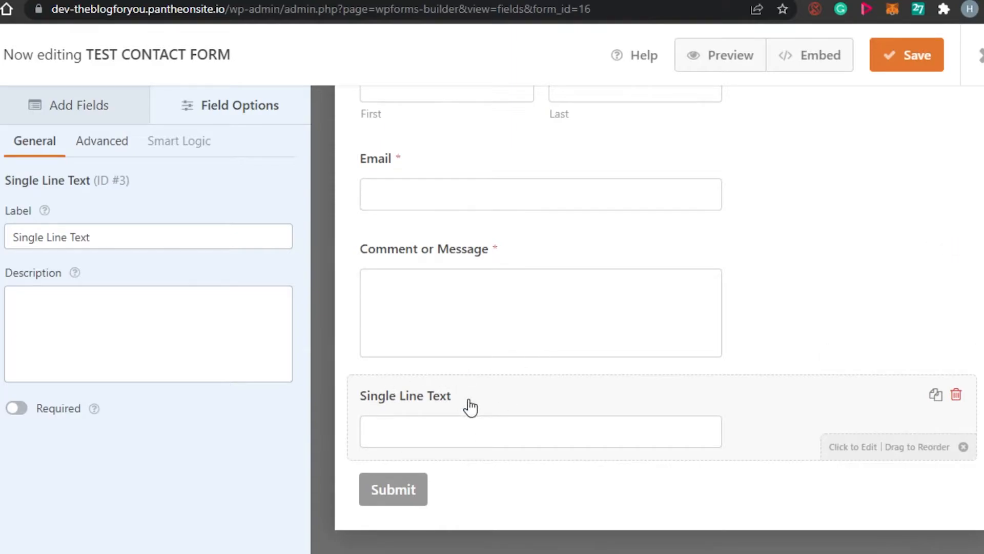
click(135, 238)
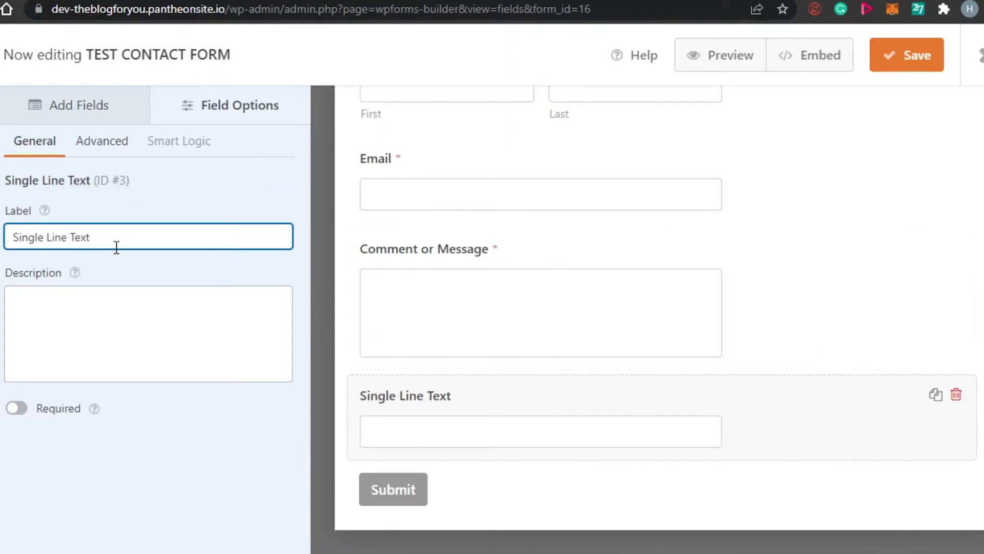
key(BackSpace)
key(BackSpace)
key(BackSpace)
key(BackSpace)
key(BackSpace)
key(BackSpace)
key(BackSpace)
key(BackSpace)
key(BackSpace)
key(BackSpace)
key(BackSpace)
key(BackSpace)
key(BackSpace)
key(BackSpace)
key(BackSpace)
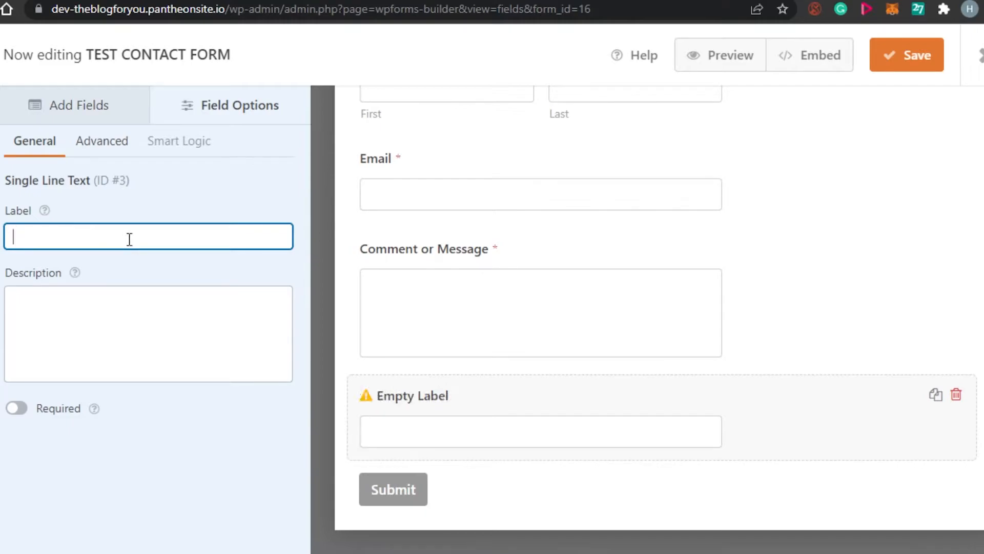
text(Lik)
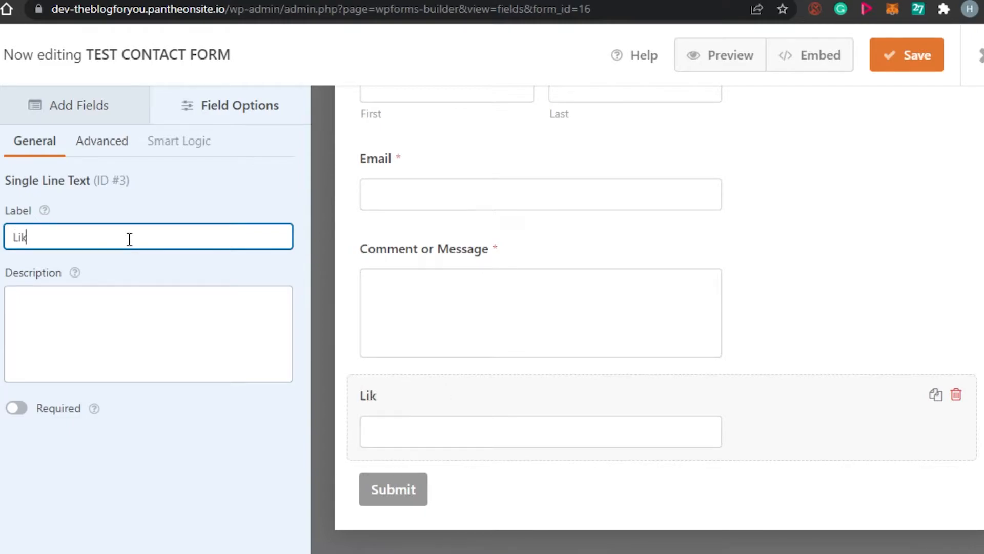
key(BackSpace)
key(BackSpace)
text(Have you sub)
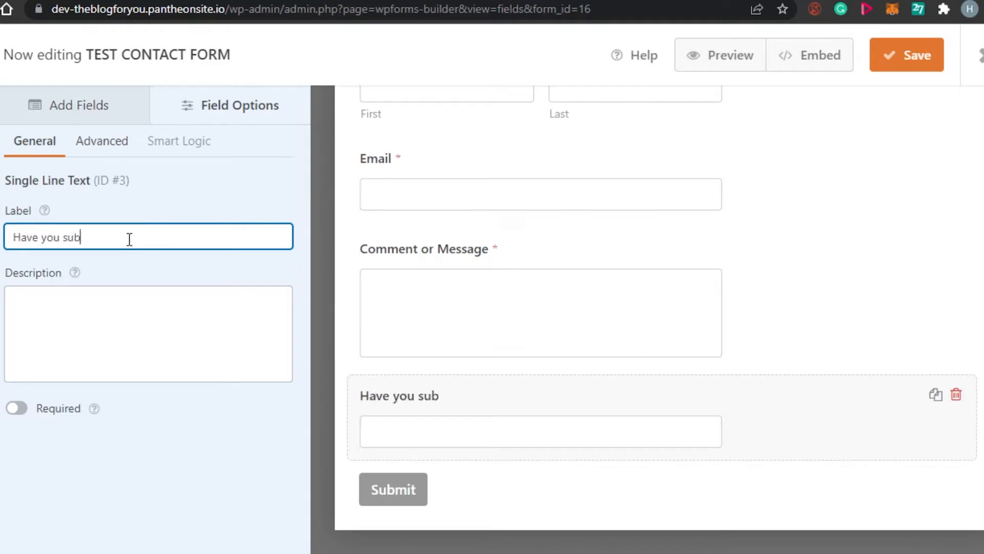
text(scribed )
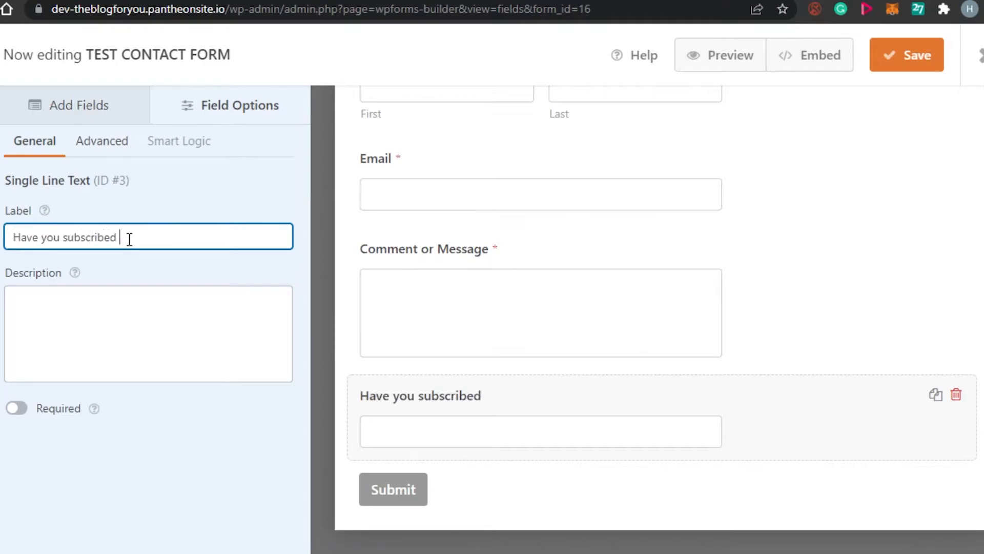
text(to the youtube channel)
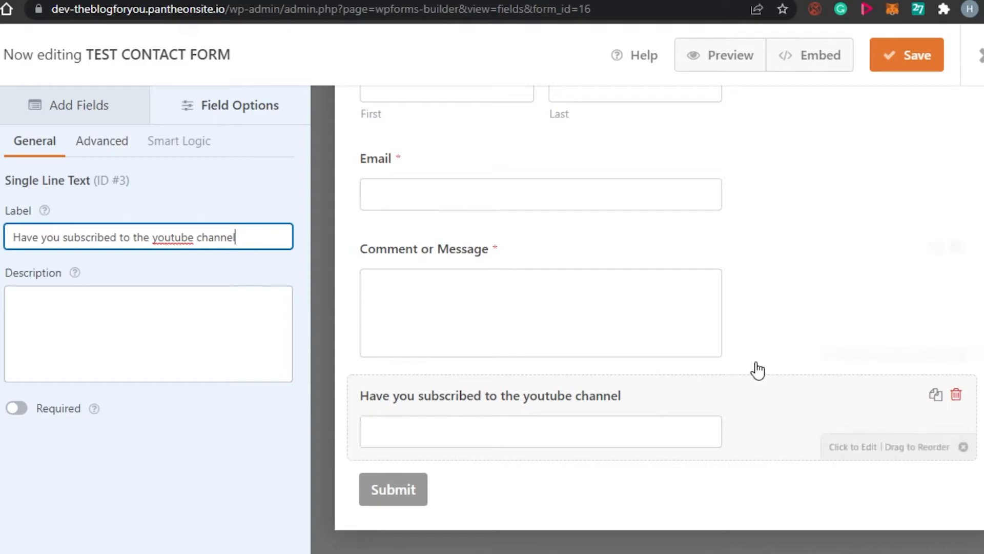
Step: Enter "Like and subcribe" as the description of the youtube subscription text field
click(109, 310)
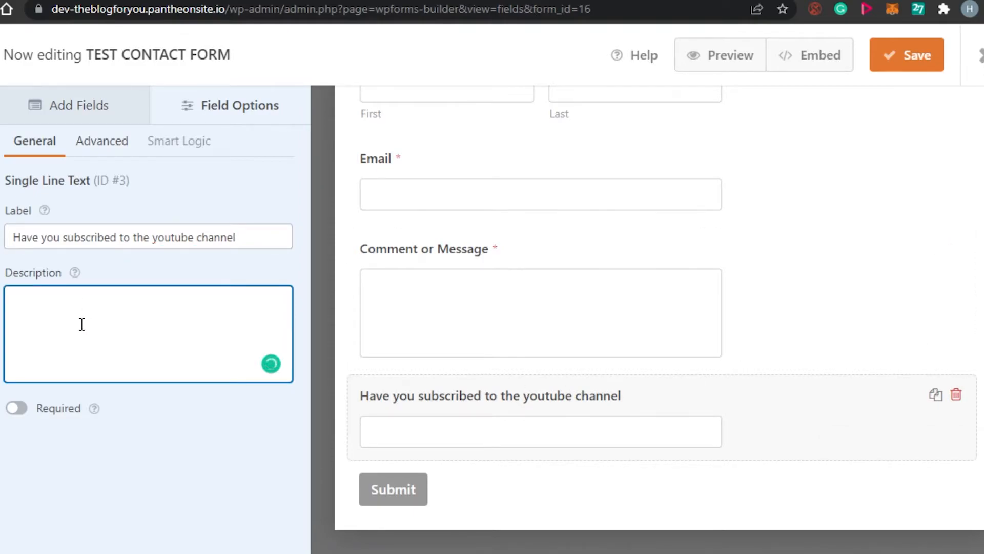
text(Like)
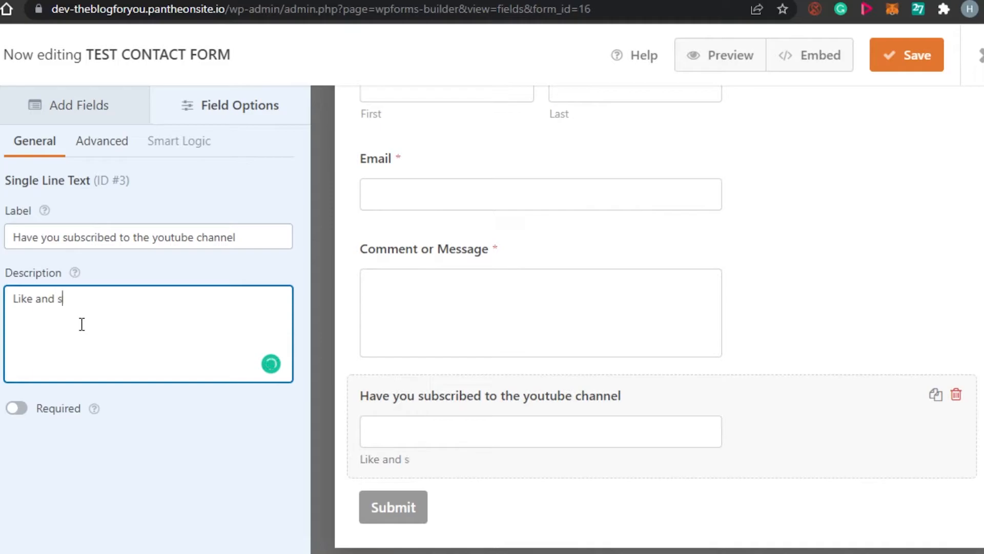
text(and subcribe)
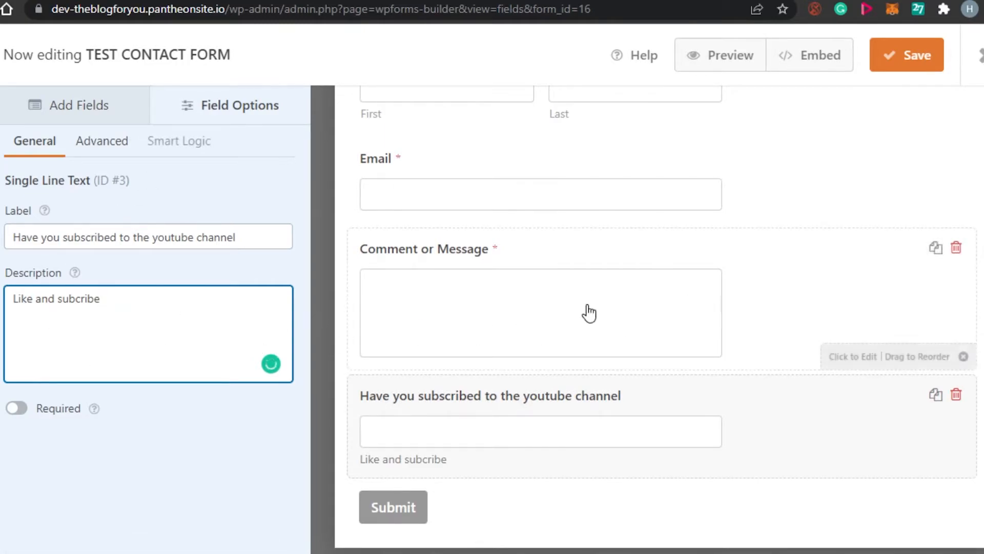
Step: Delete the youtube subscription text field and add a Checkboxes field below the message field in its place
click(956, 395)
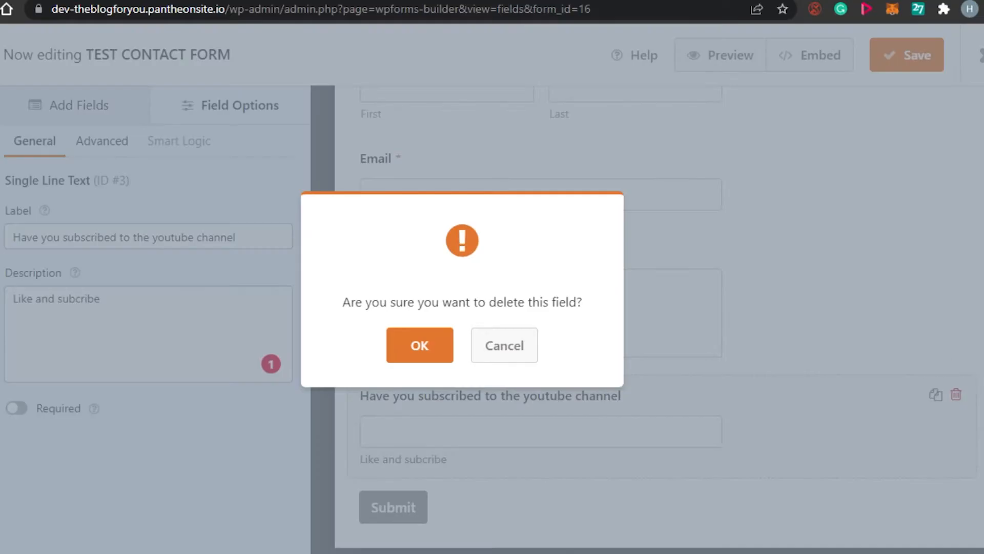
click(433, 358)
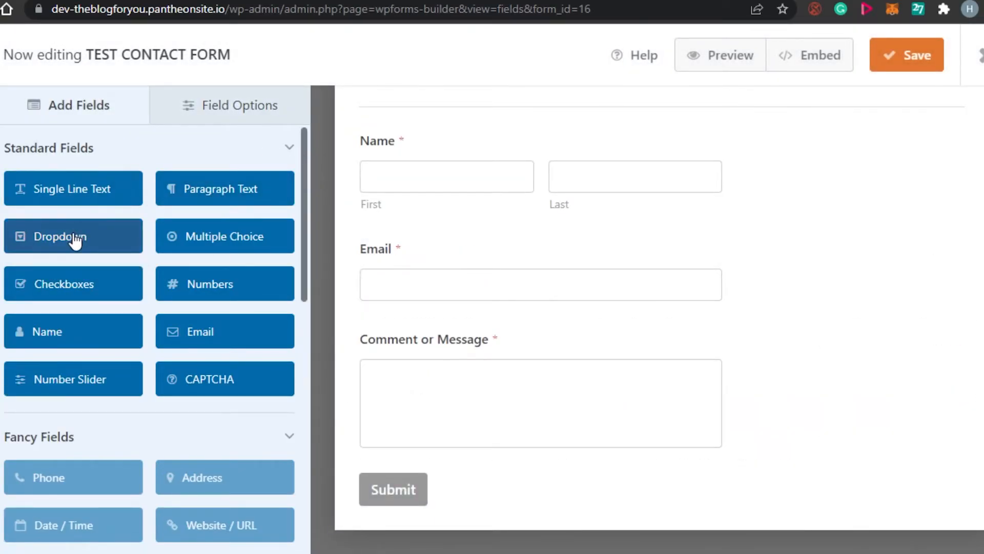
click(77, 285)
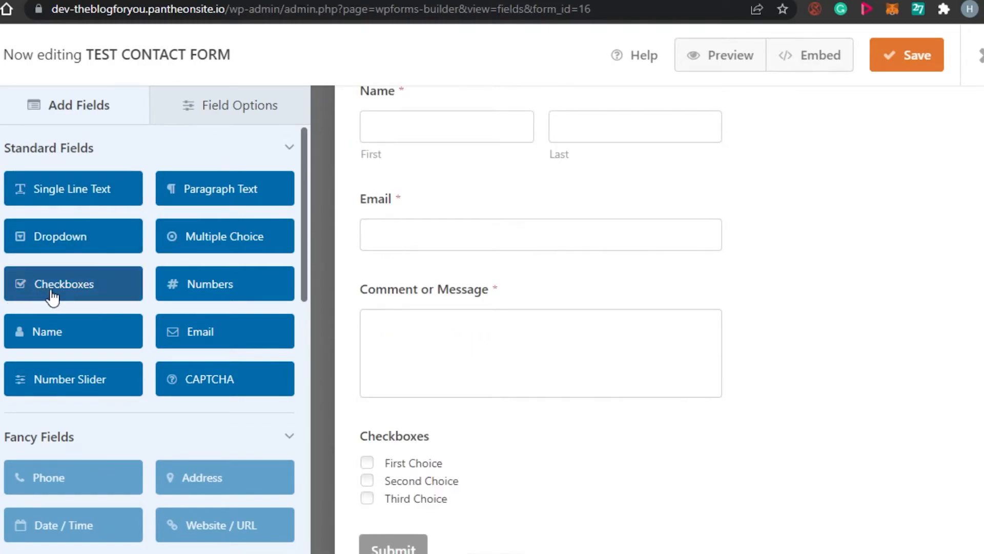
scroll(872, 397, down, 1)
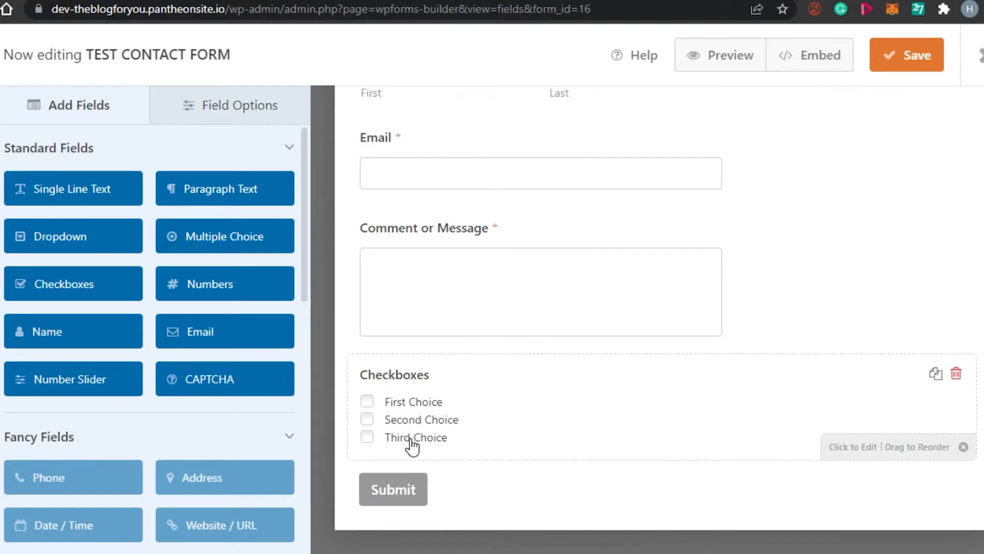
Step: Label the Checkboxes field "How would you rate our youtube channel"
click(484, 416)
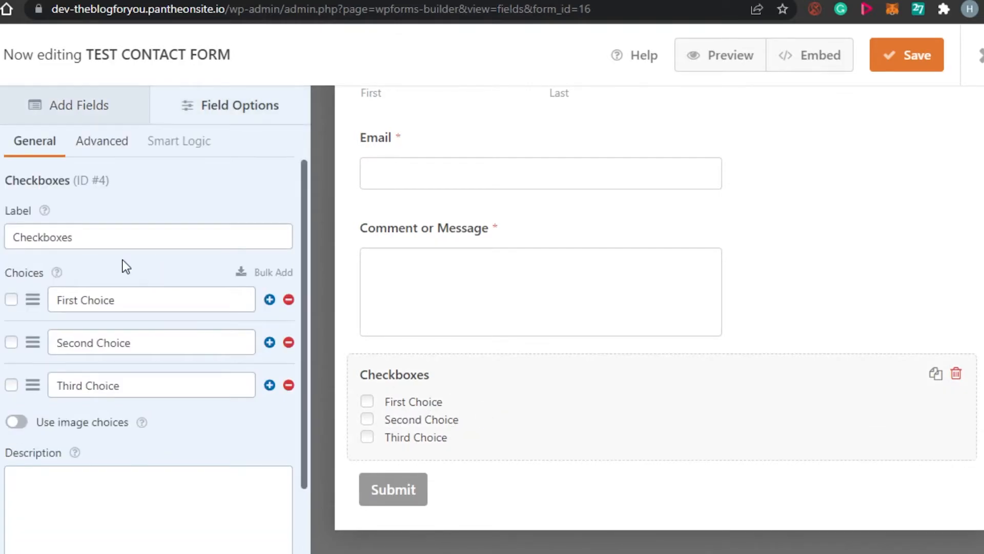
click(99, 233)
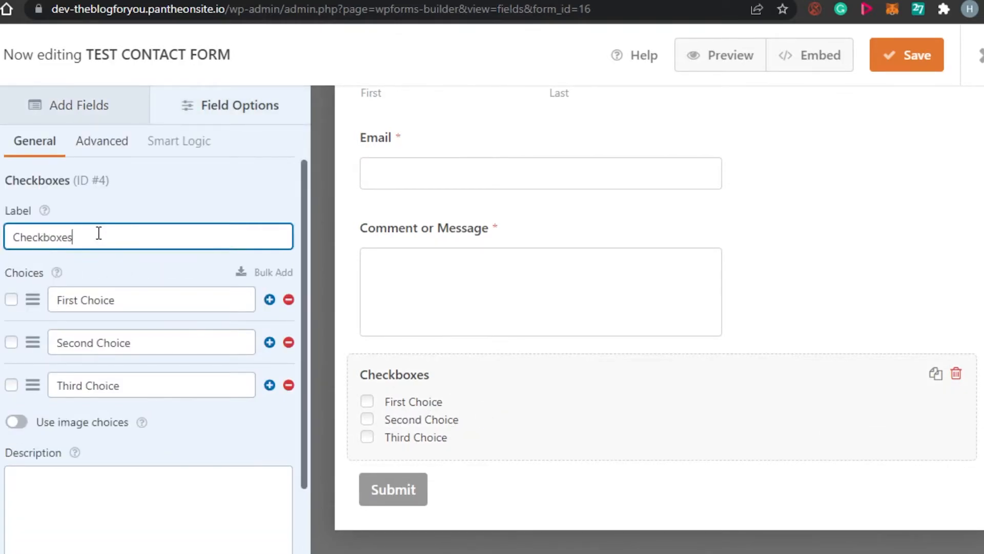
key(BackSpace)
key(BackSpace)
key(BackSpace)
key(BackSpace)
key(BackSpace)
key(BackSpace)
key(BackSpace)
key(BackSpace)
key(BackSpace)
text(How would )
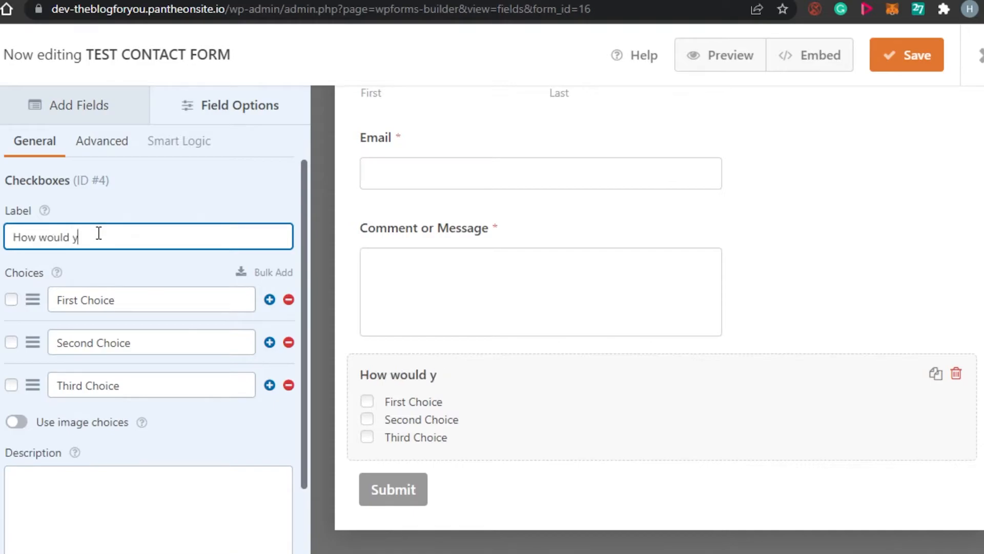
text(you rate our youtube channel)
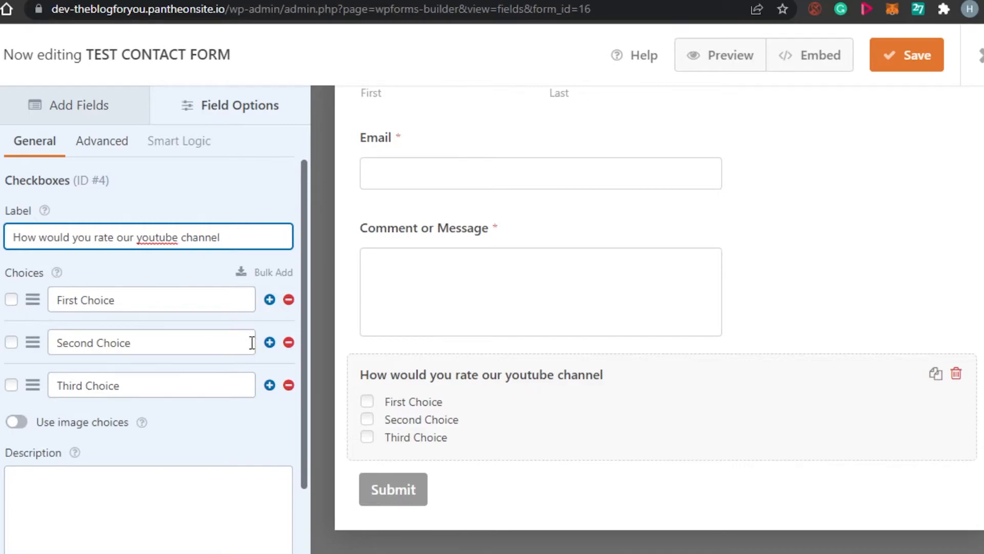
Step: Replace the three default choices of the rating checkboxes with "2-5", "5-8" and "8-10"
click(163, 299)
key(BackSpace)
key(BackSpace)
key(BackSpace)
key(BackSpace)
key(BackSpace)
click(163, 348)
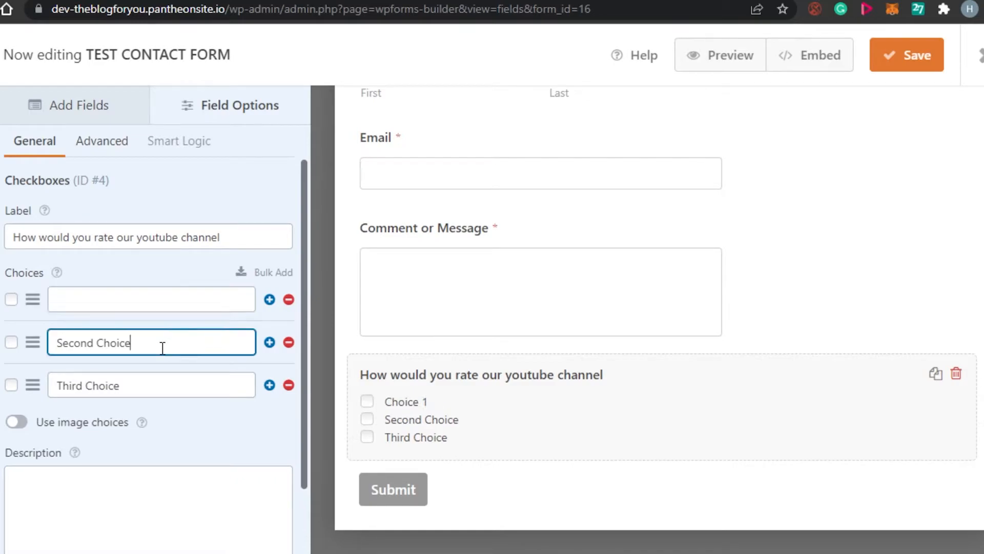
key(BackSpace)
key(BackSpace)
key(BackSpace)
key(BackSpace)
key(BackSpace)
key(BackSpace)
key(BackSpace)
key(BackSpace)
key(BackSpace)
key(BackSpace)
key(BackSpace)
key(BackSpace)
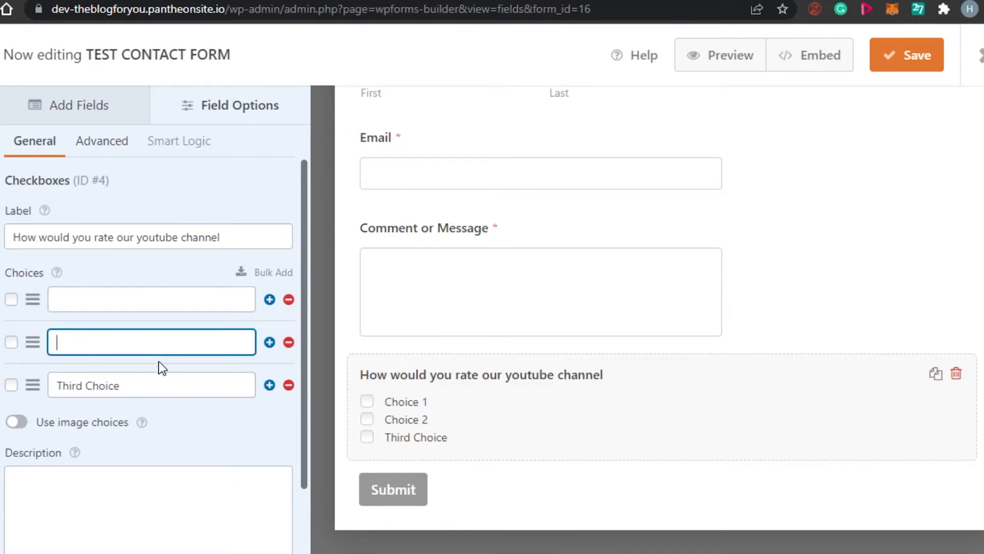
click(157, 382)
key(BackSpace)
key(BackSpace)
key(BackSpace)
key(BackSpace)
key(BackSpace)
key(BackSpace)
key(BackSpace)
key(BackSpace)
key(BackSpace)
key(BackSpace)
key(BackSpace)
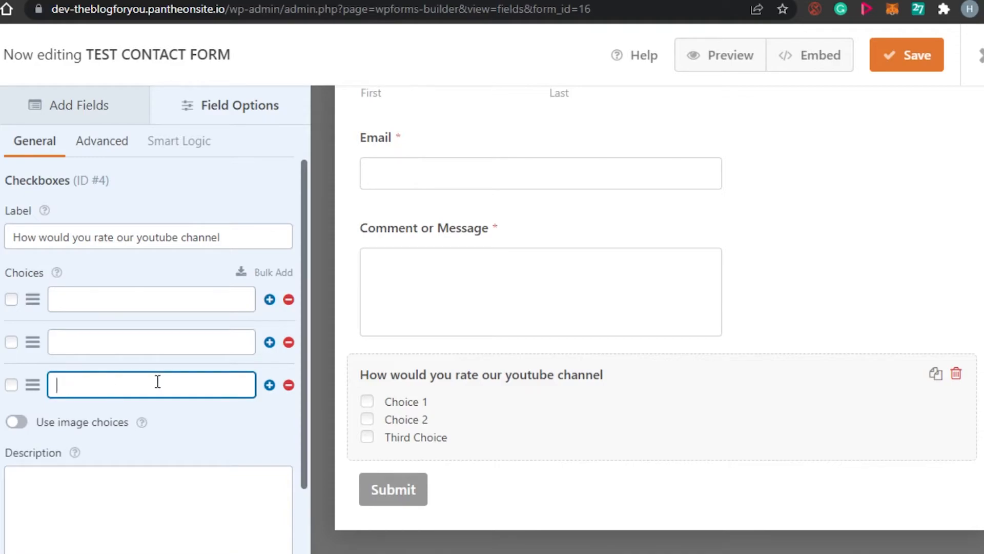
click(144, 295)
text(2-5)
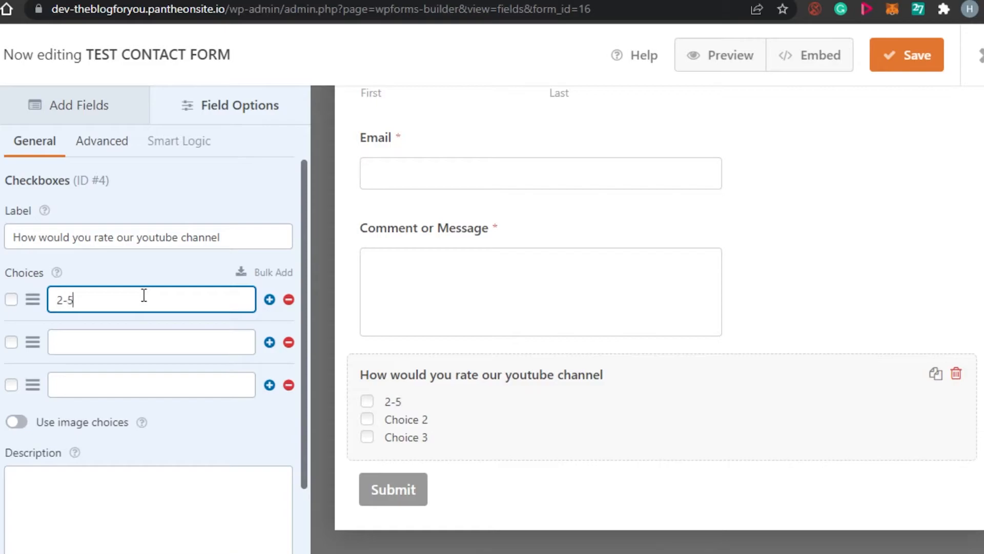
click(133, 337)
text(5)
click(107, 388)
text(8-10)
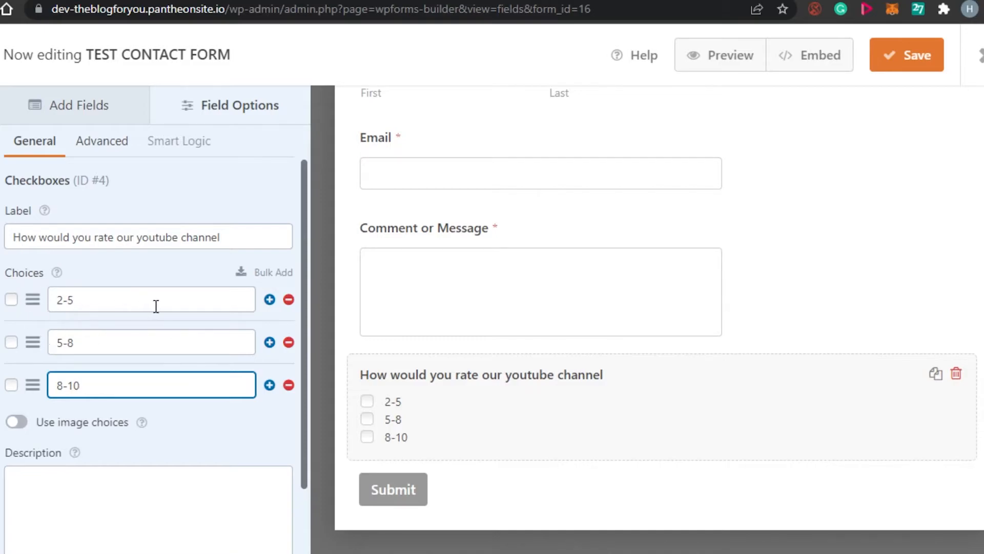
Step: Review the remaining general options of the rating checkboxes, return to the available fields, and look over the edited form
drag(303, 384, 305, 446)
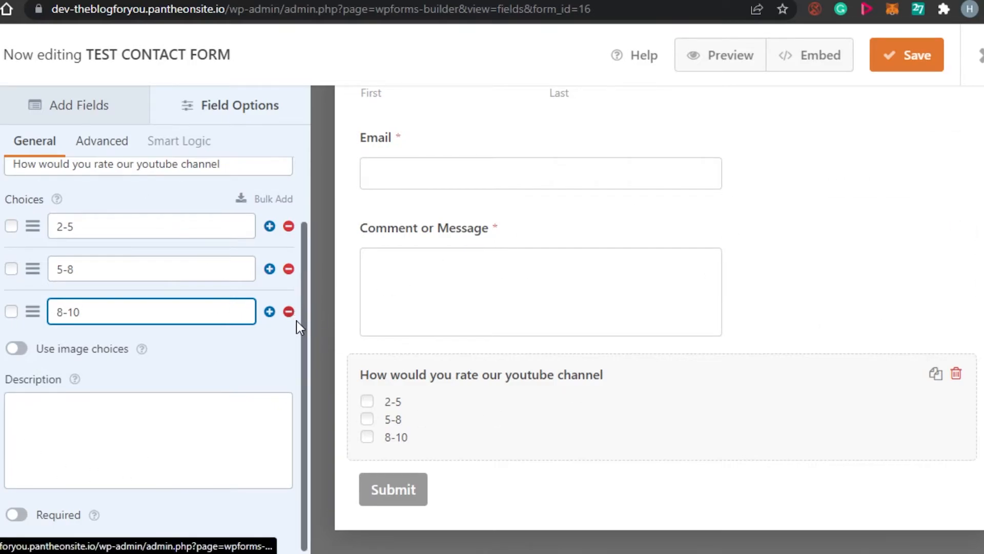
drag(305, 345, 309, 176)
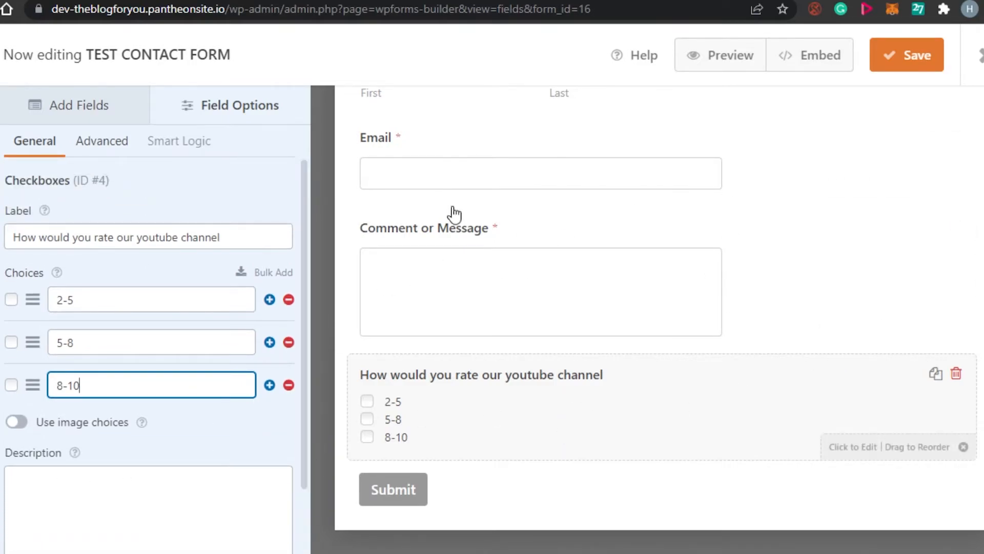
drag(303, 210, 312, 146)
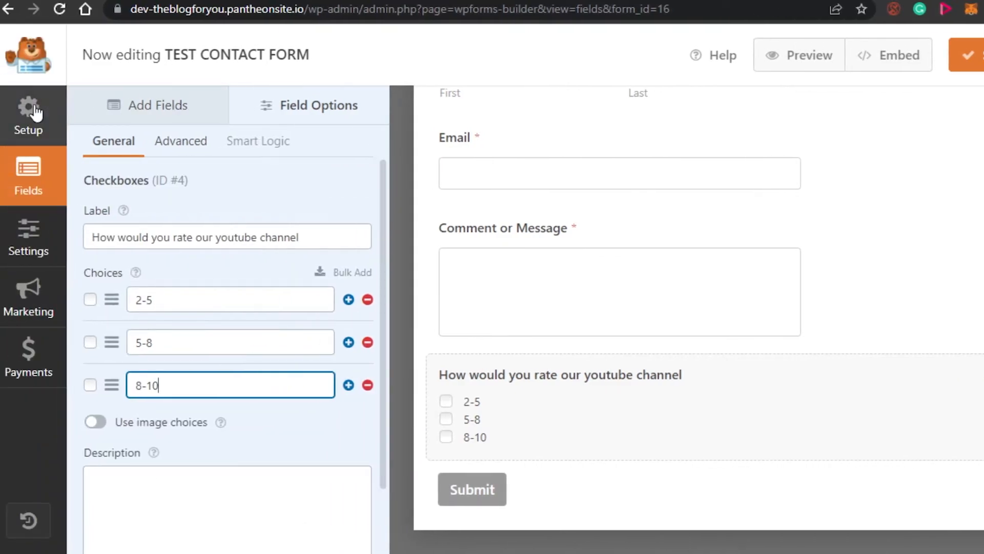
click(42, 180)
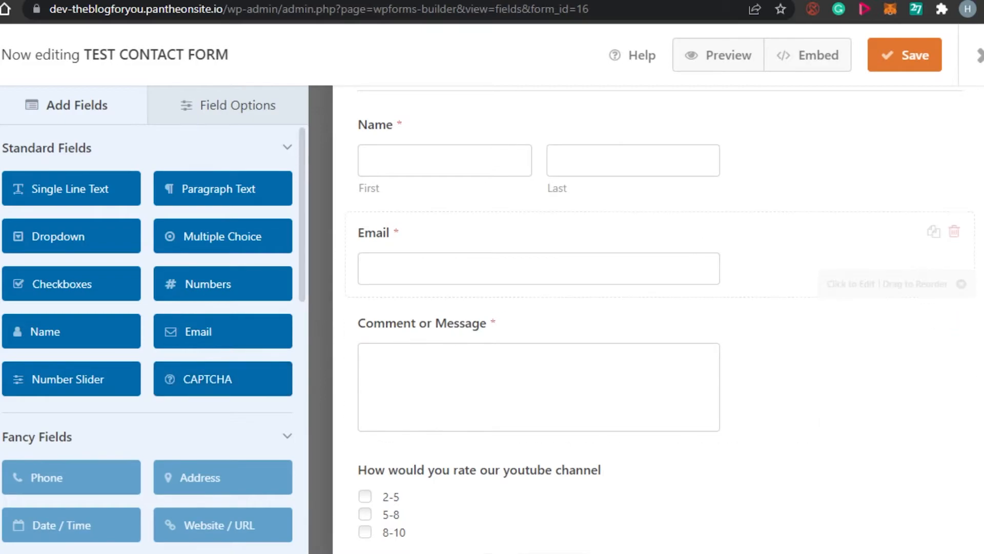
scroll(948, 228, up, 2)
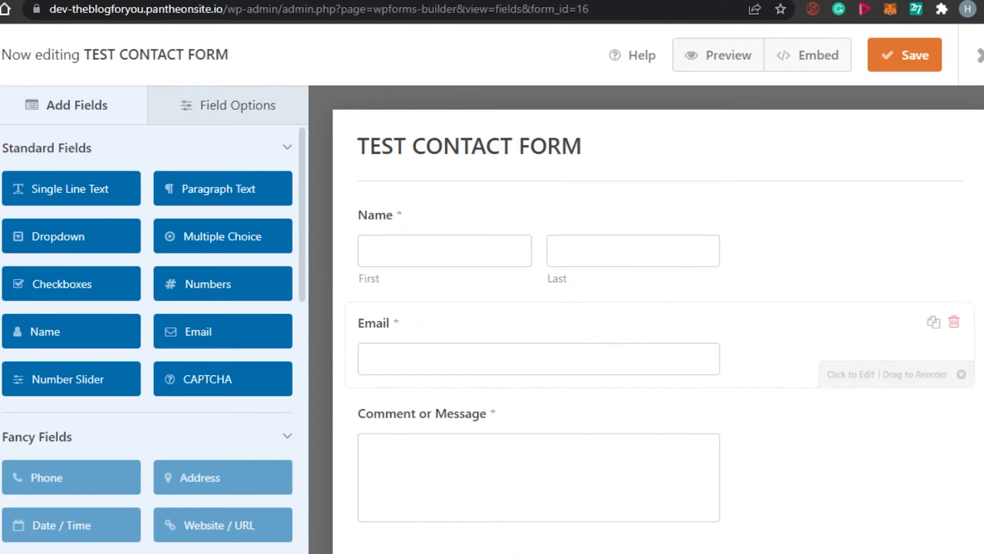
scroll(666, 354, down, 1)
scroll(538, 349, down, 3)
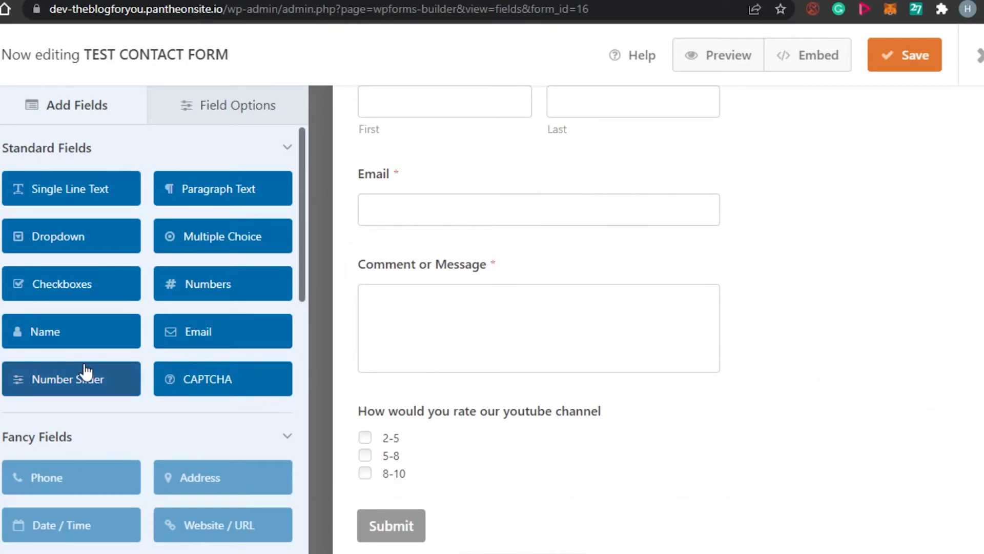
Step: Browse the fancy and payment field types and try to add a Phone field, dismissing the upgrade offer
scroll(154, 240, down, 5)
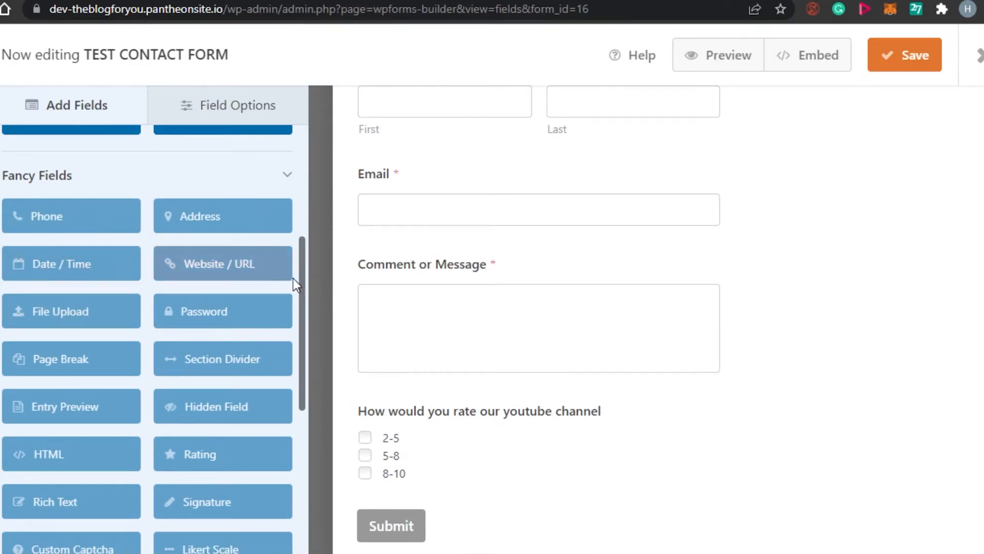
drag(299, 279, 307, 223)
click(63, 359)
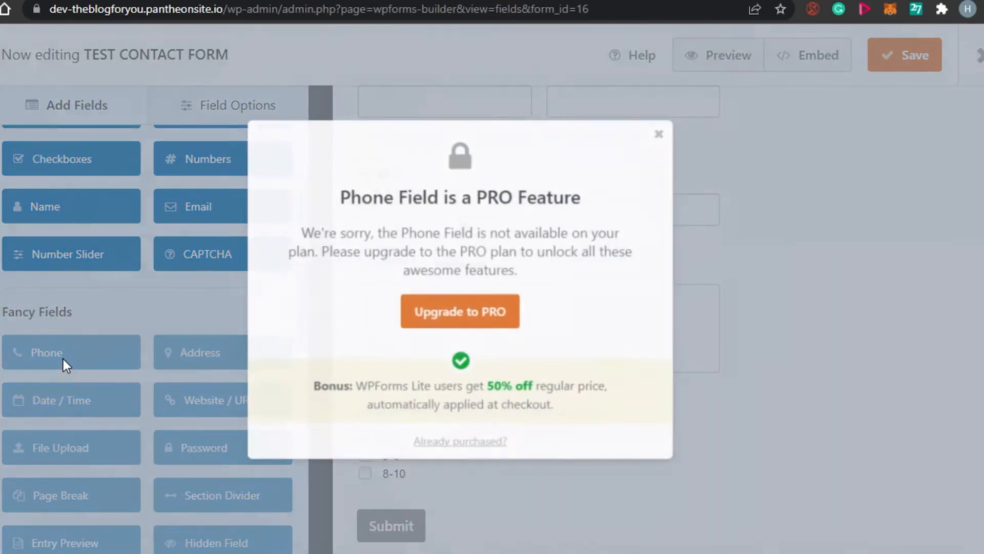
click(668, 127)
drag(302, 278, 296, 408)
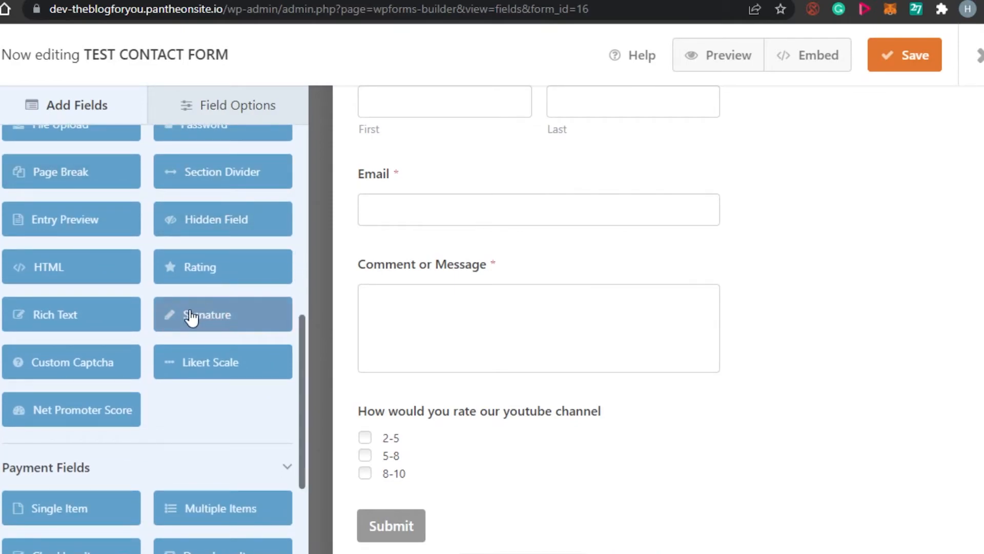
drag(302, 374, 298, 437)
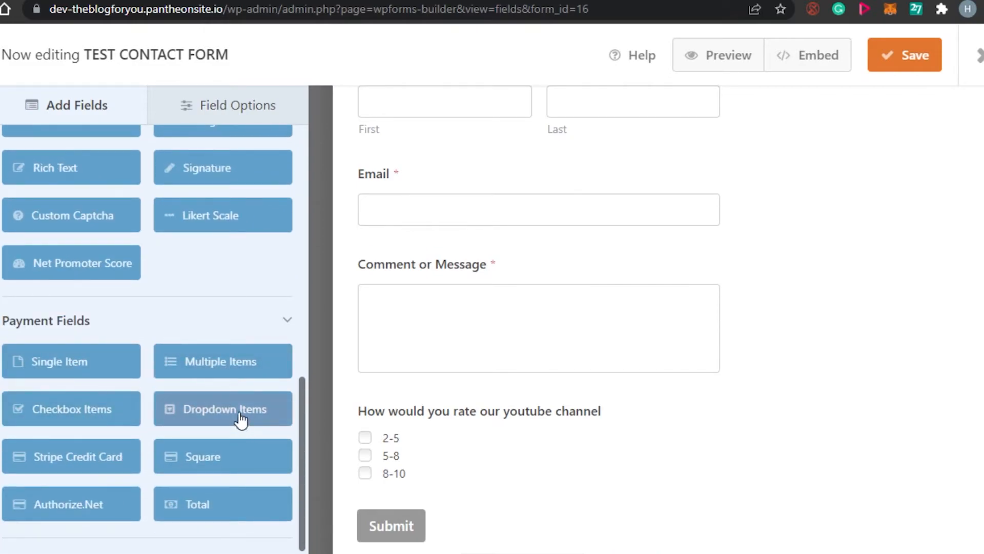
drag(299, 463, 314, 174)
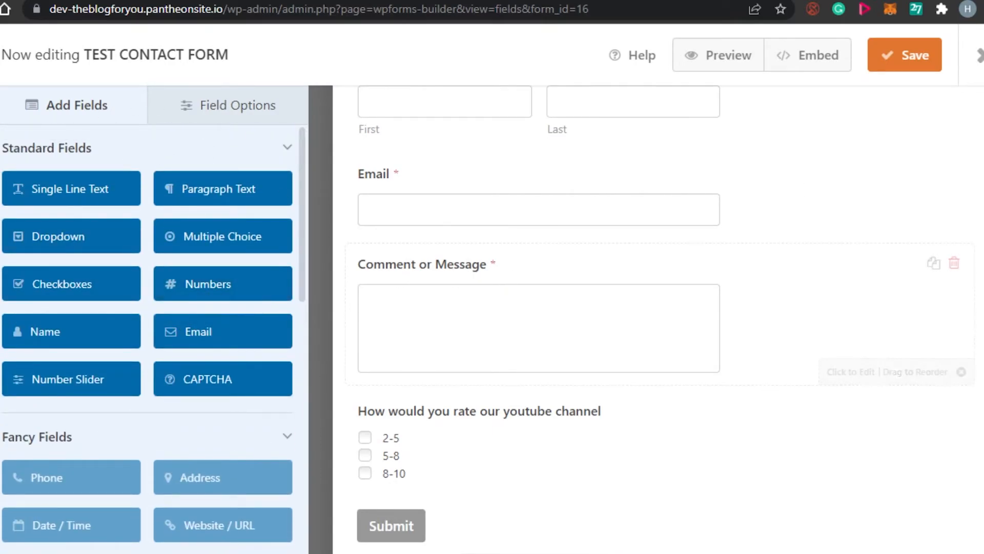
Step: Check the complete contact form from its title down to the Submit button
scroll(564, 307, up, 3)
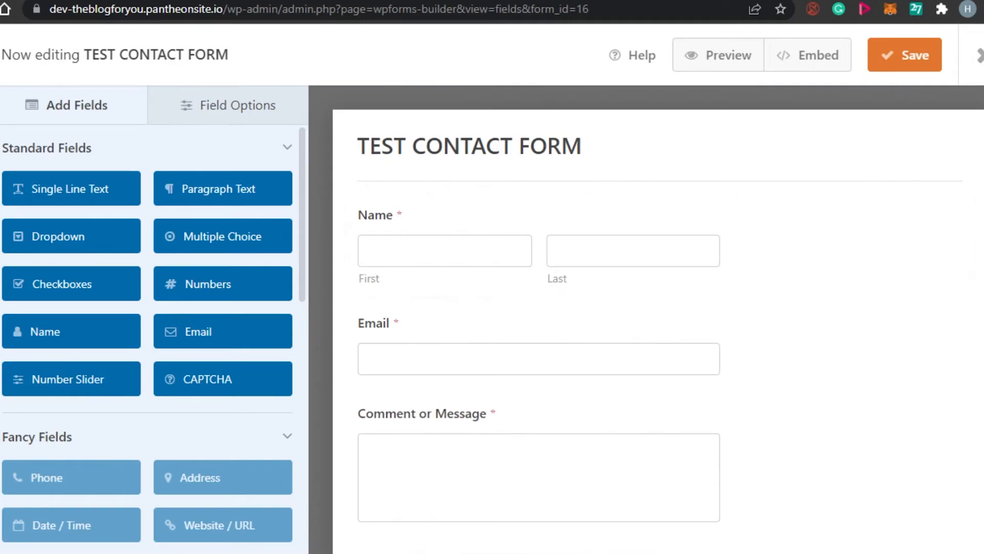
scroll(563, 307, down, 4)
scroll(564, 307, up, 3)
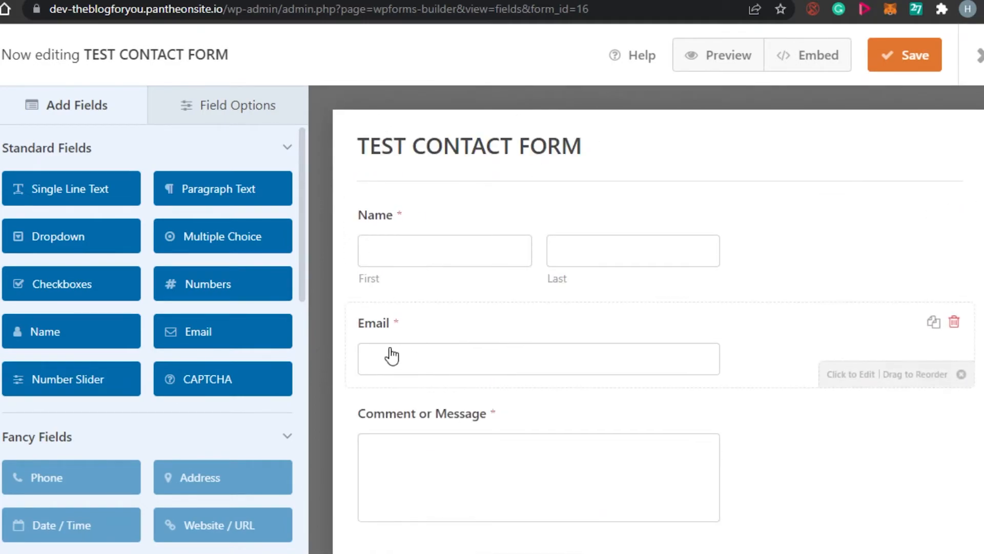
scroll(538, 319, down, 2)
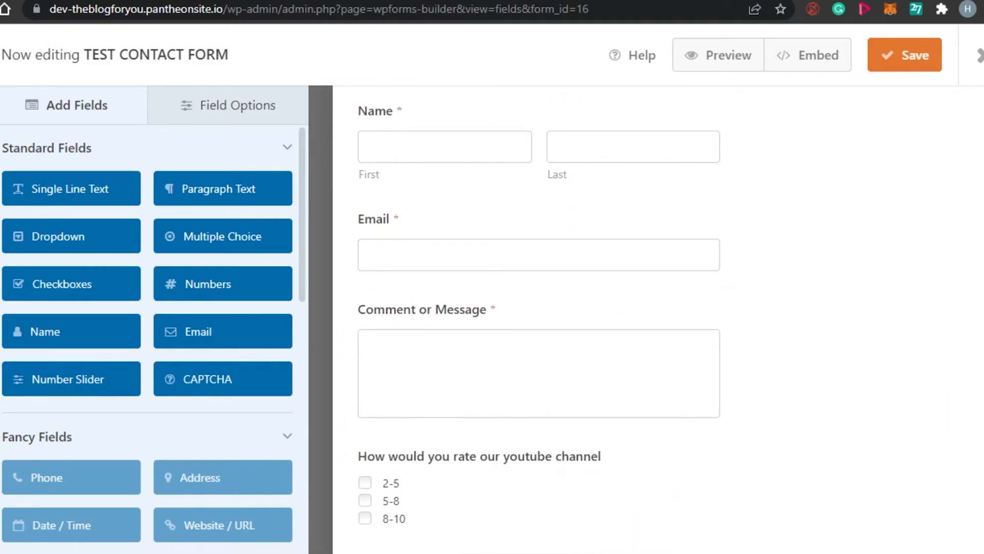
scroll(547, 409, down, 2)
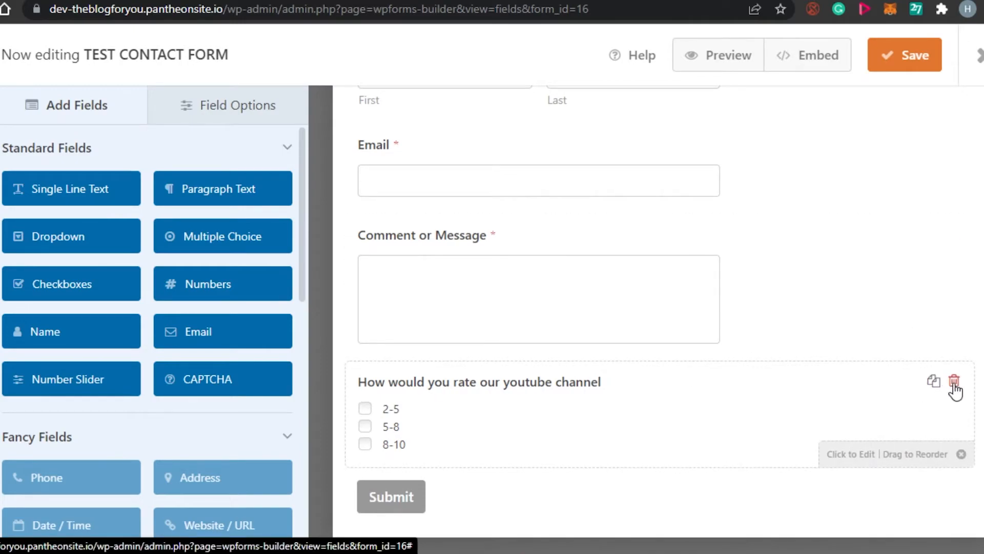
drag(980, 400, 980, 221)
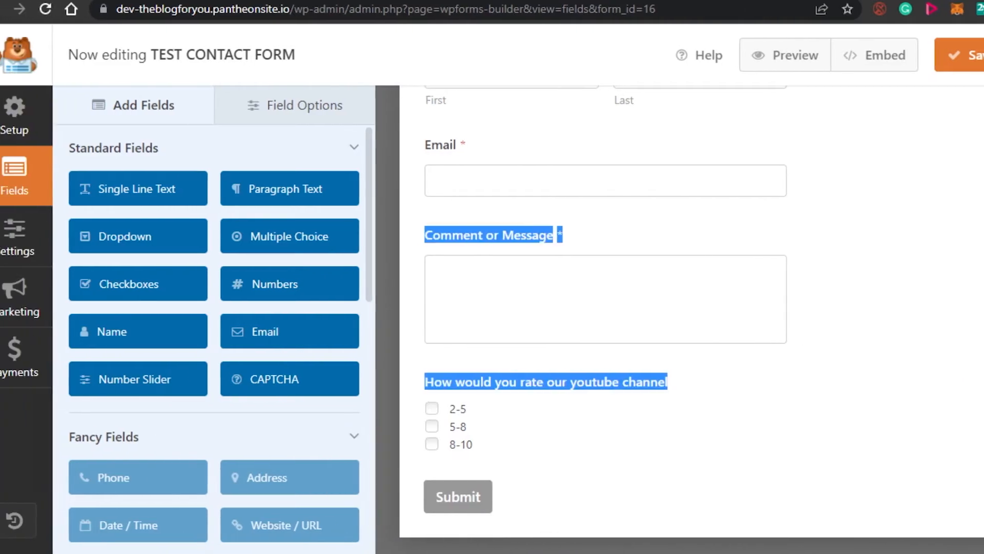
scroll(897, 307, up, 3)
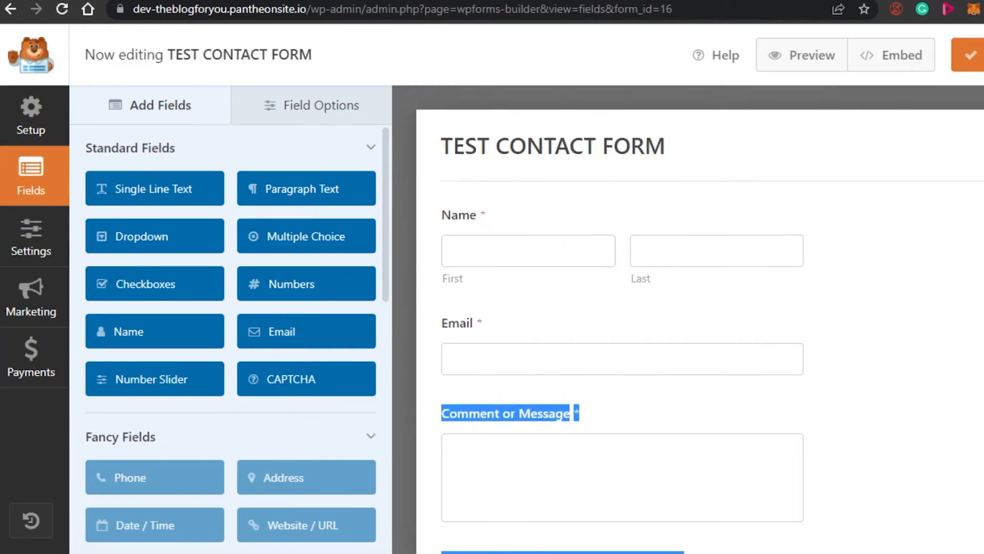
Step: Open the form's notification settings
click(35, 244)
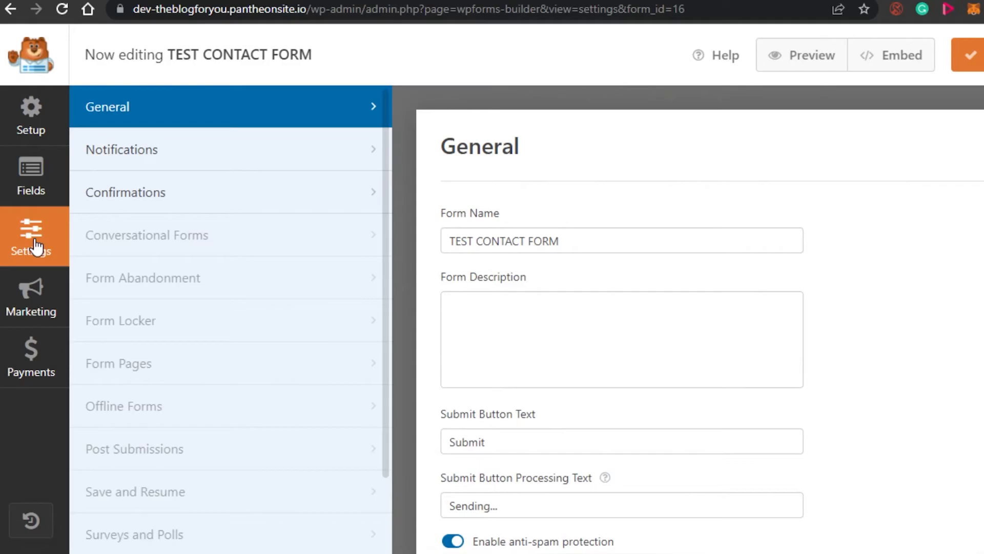
click(318, 160)
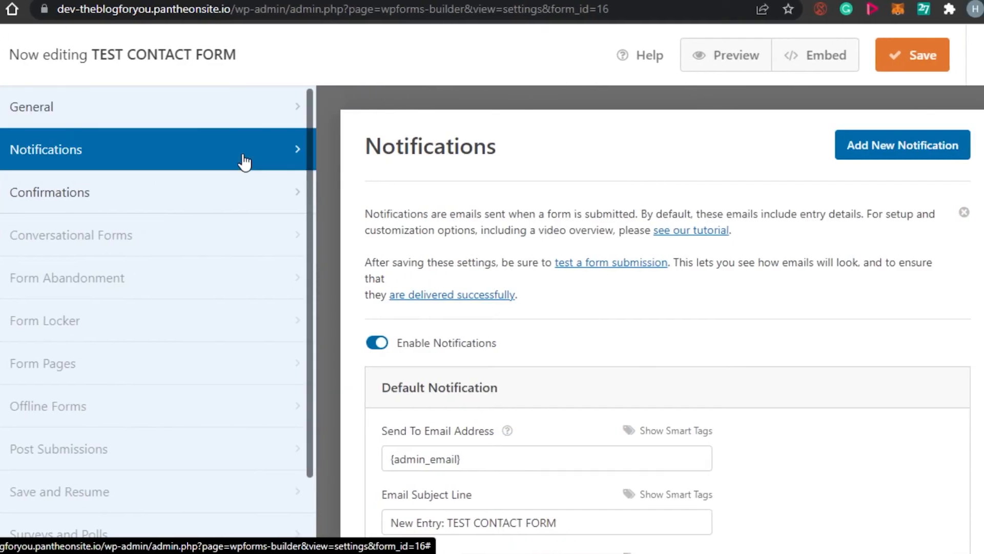
Step: Open the form's confirmation settings and look over the default confirmation
click(183, 210)
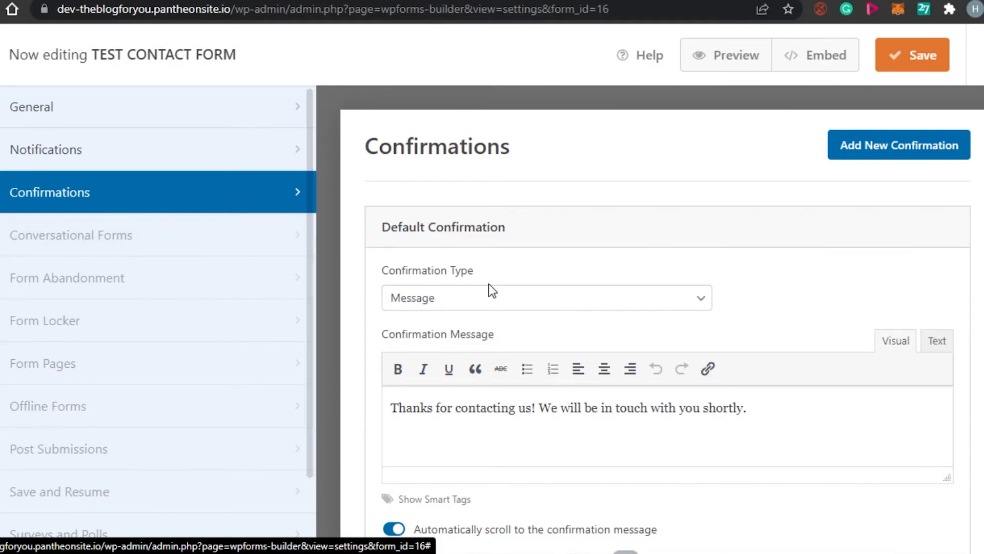
scroll(666, 317, down, 2)
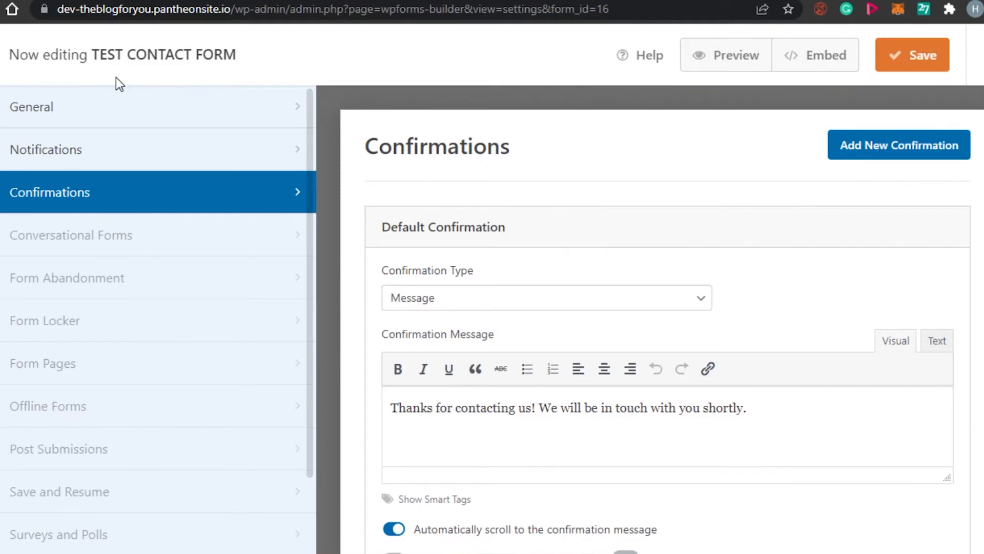
Step: Browse the list of marketing integrations available for the form, from Constant Contact down to Zapier
click(30, 300)
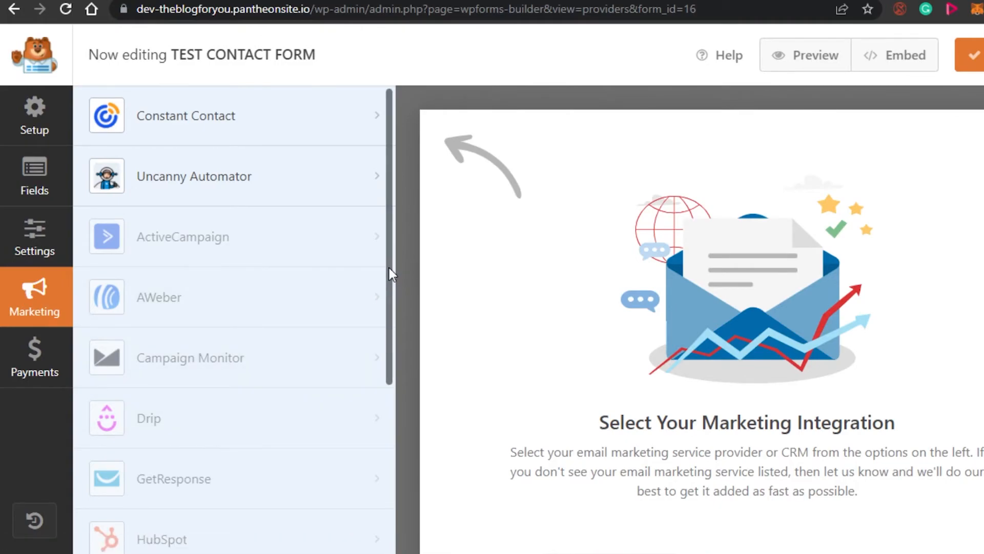
drag(389, 268, 386, 439)
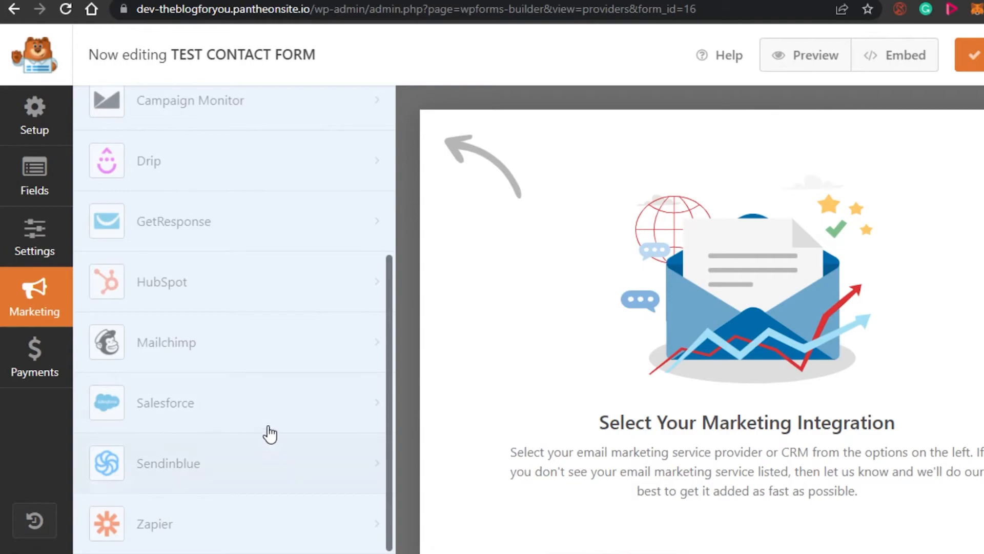
drag(393, 429, 422, 193)
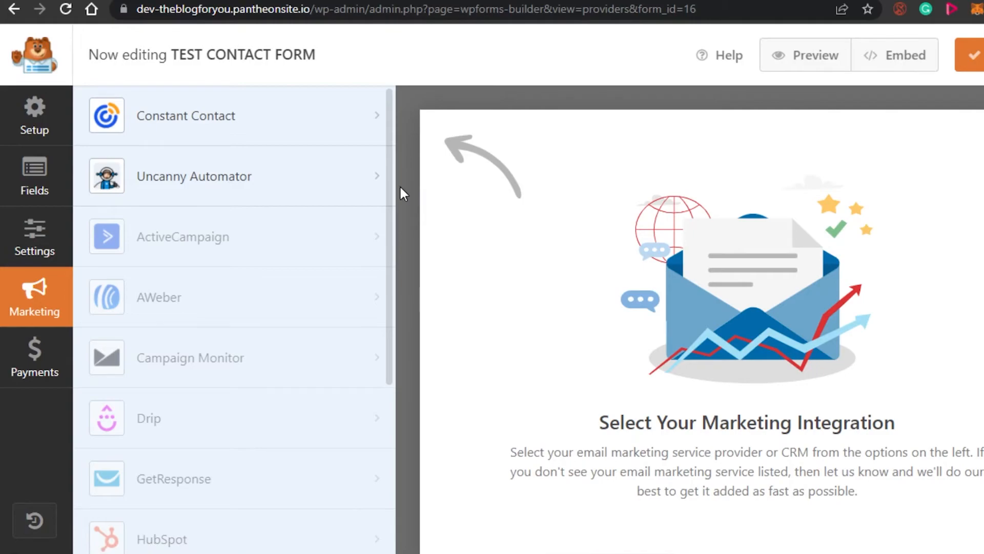
drag(391, 184, 398, 293)
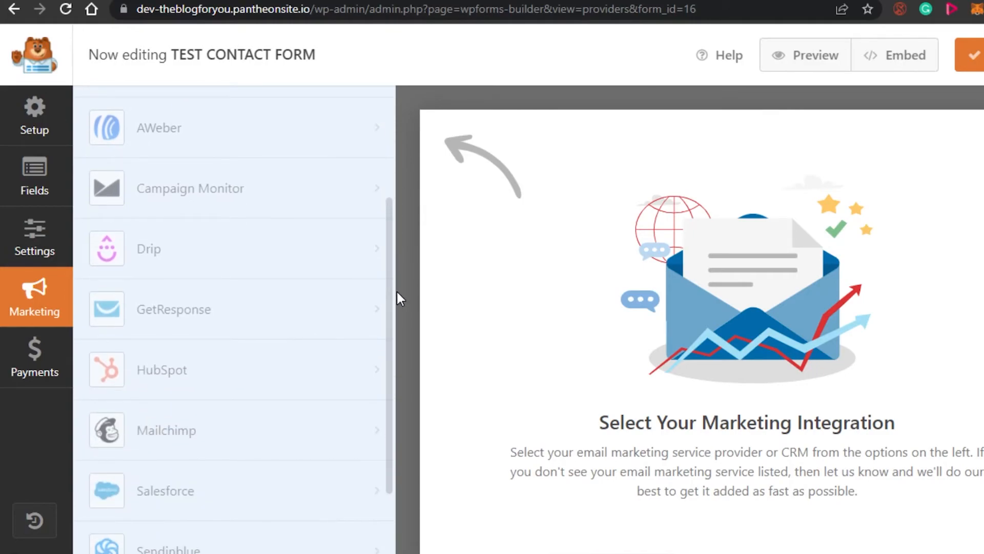
drag(388, 290, 394, 364)
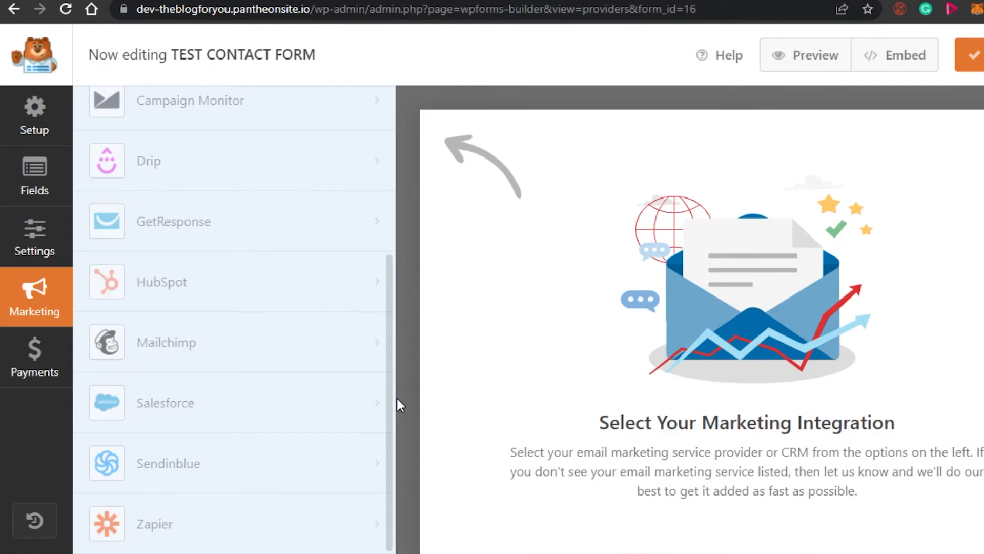
drag(393, 407, 387, 249)
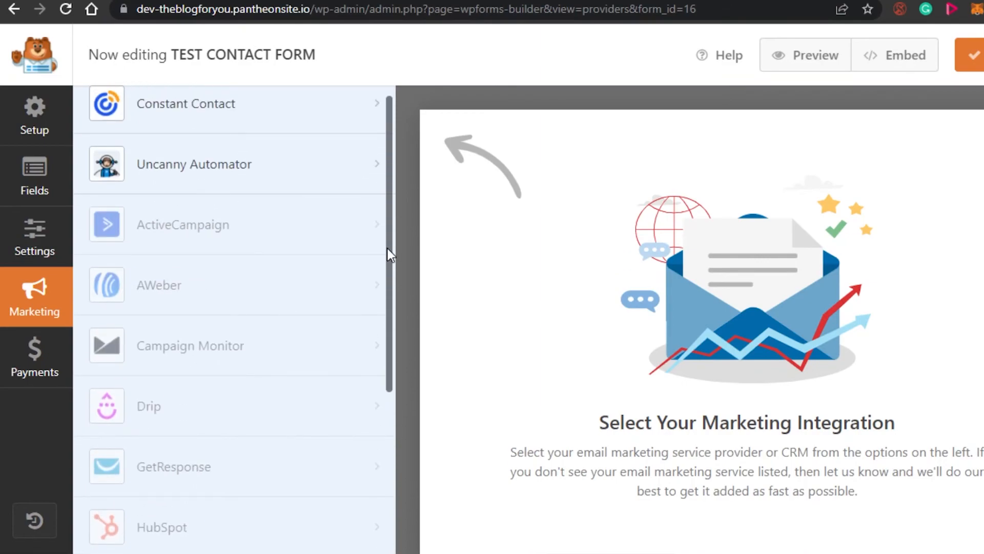
drag(388, 259, 397, 153)
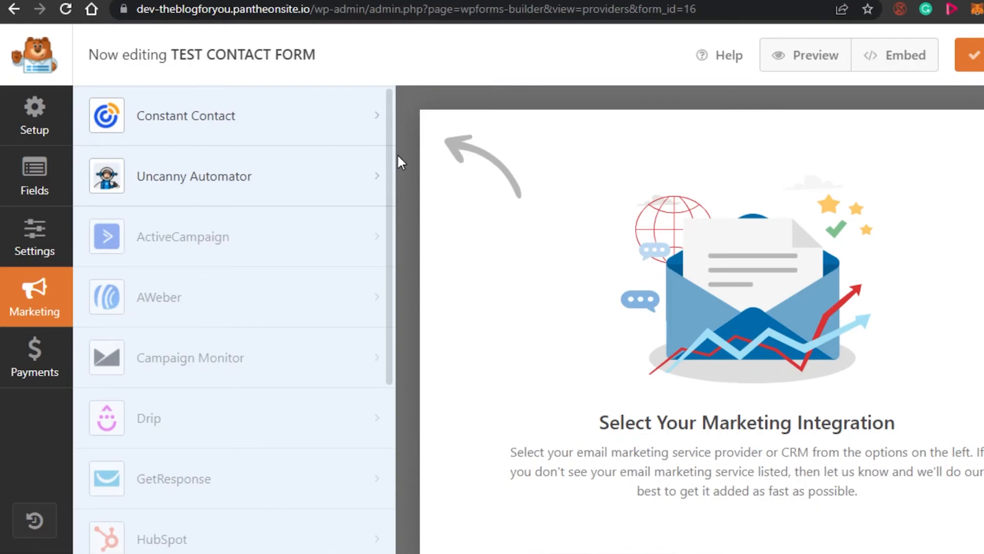
Step: Check which payment integrations are offered for the form
click(48, 364)
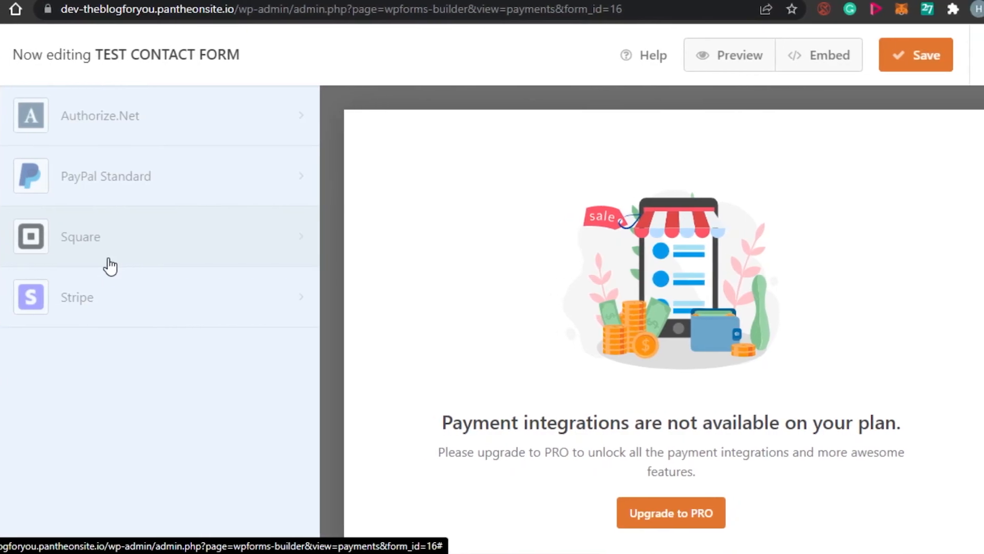
scroll(664, 318, up, 1)
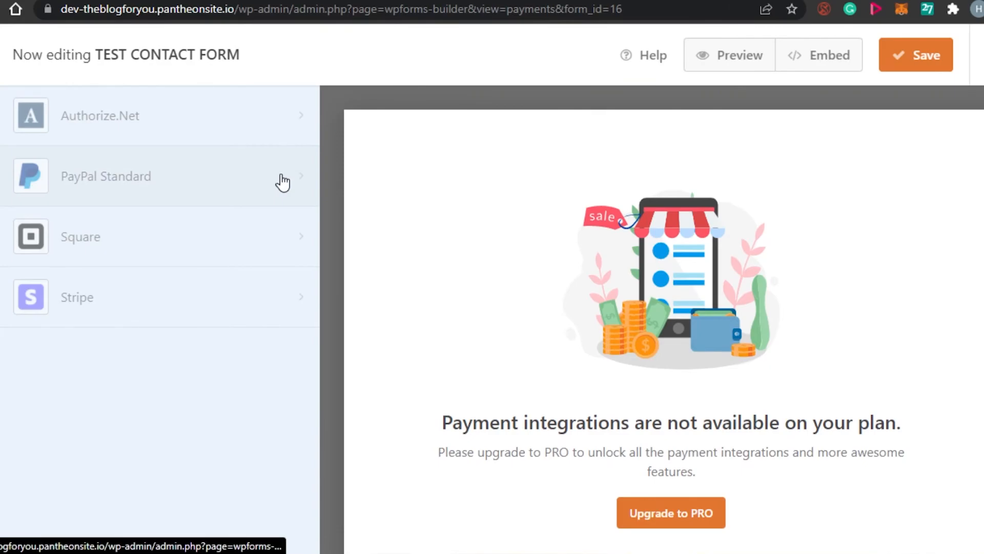
Step: Return to the form's fields, check the layout down to the Submit button, and save the form
click(0, 169)
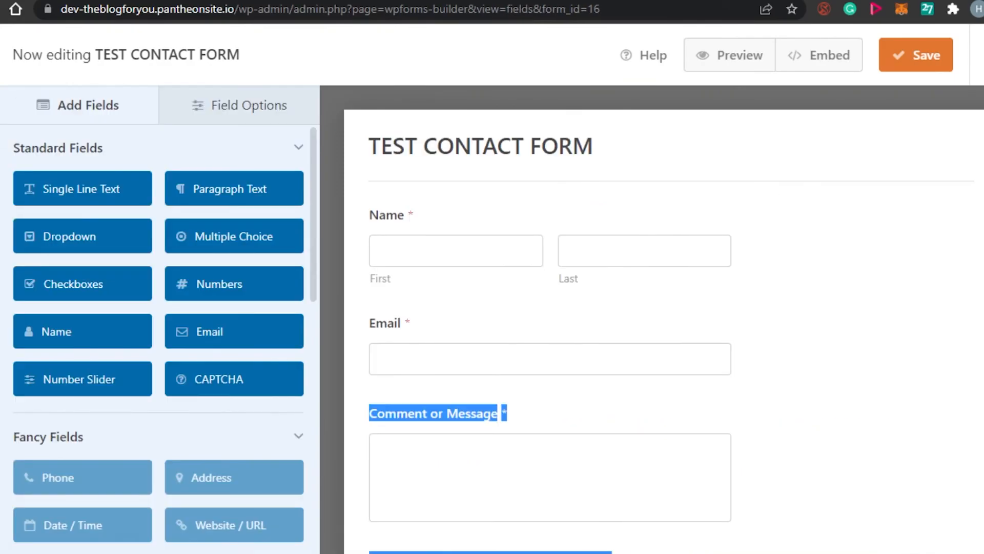
scroll(663, 317, down, 3)
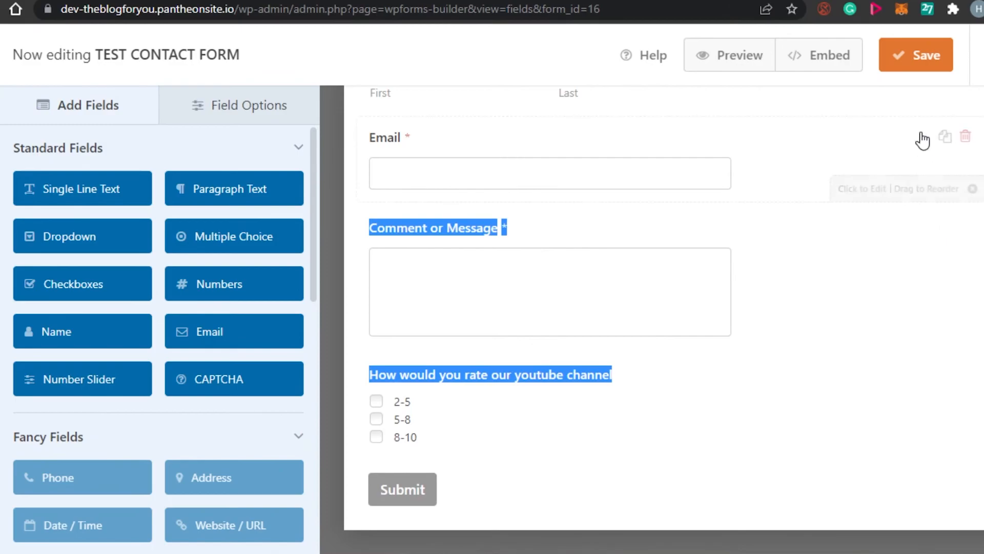
click(918, 56)
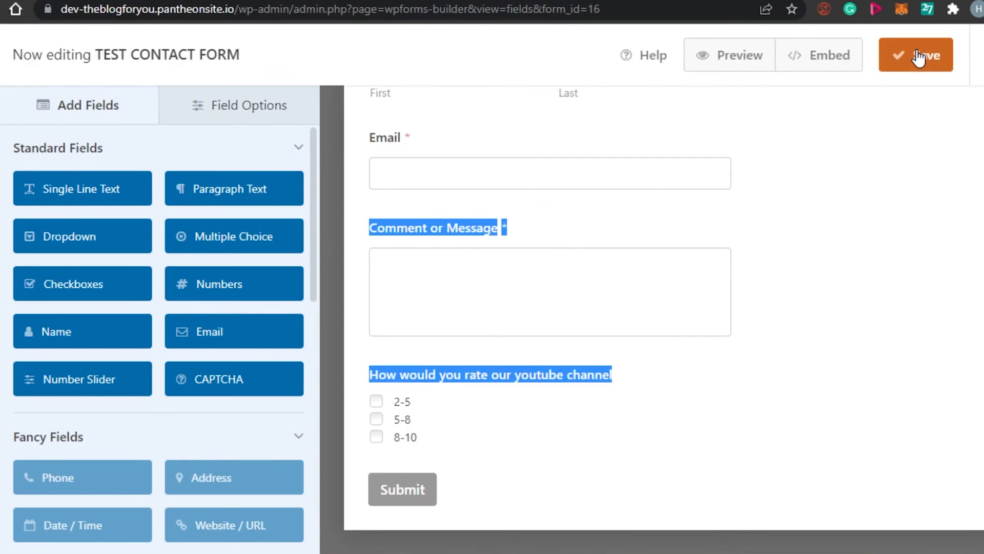
Step: Preview the contact form and examine the page from its title through all fields to the Submit button
click(740, 62)
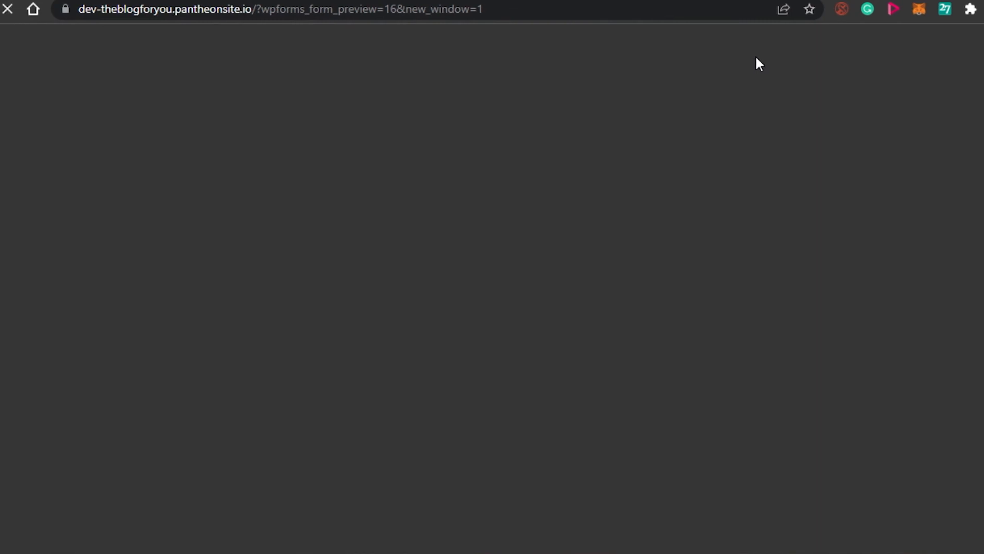
scroll(492, 303, down, 8)
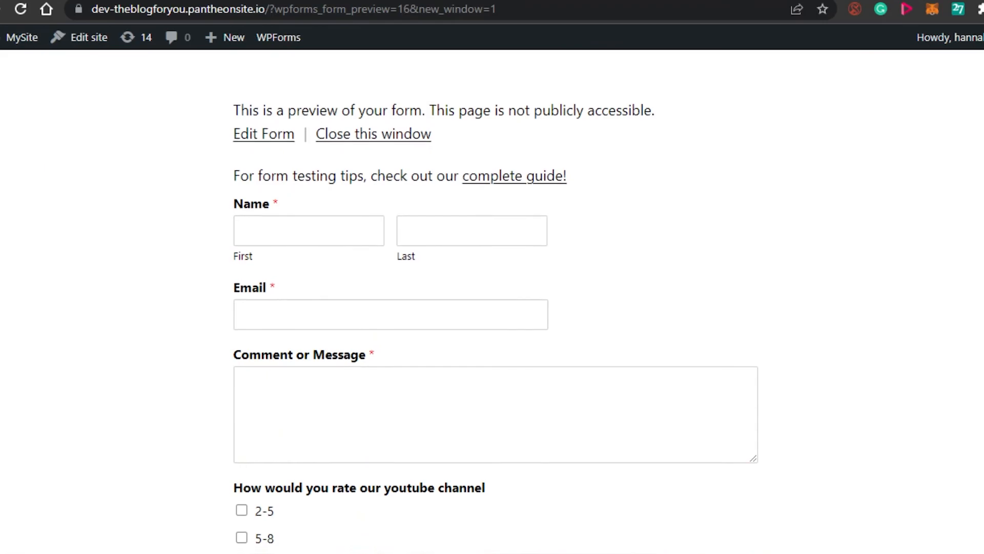
scroll(493, 302, up, 8)
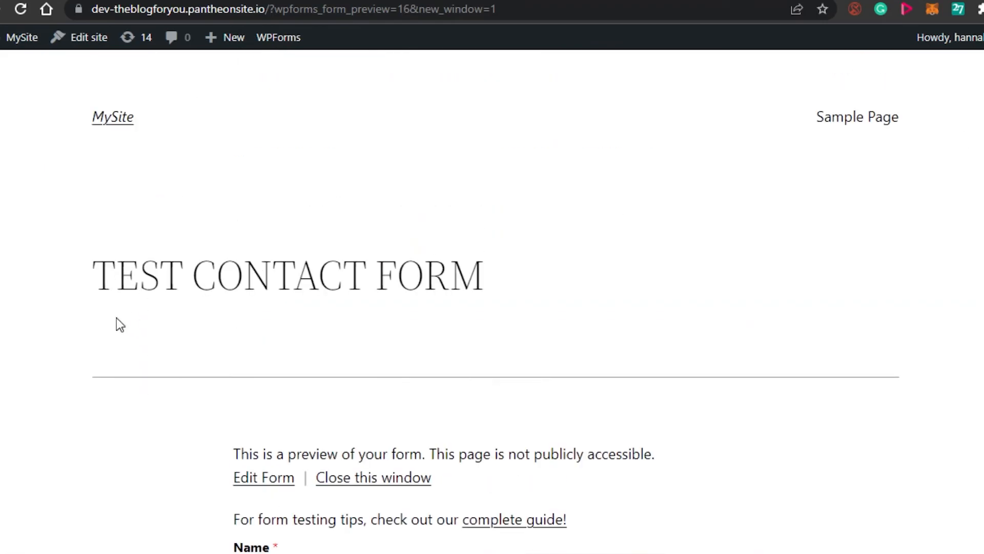
scroll(492, 303, down, 3)
scroll(943, 242, down, 3)
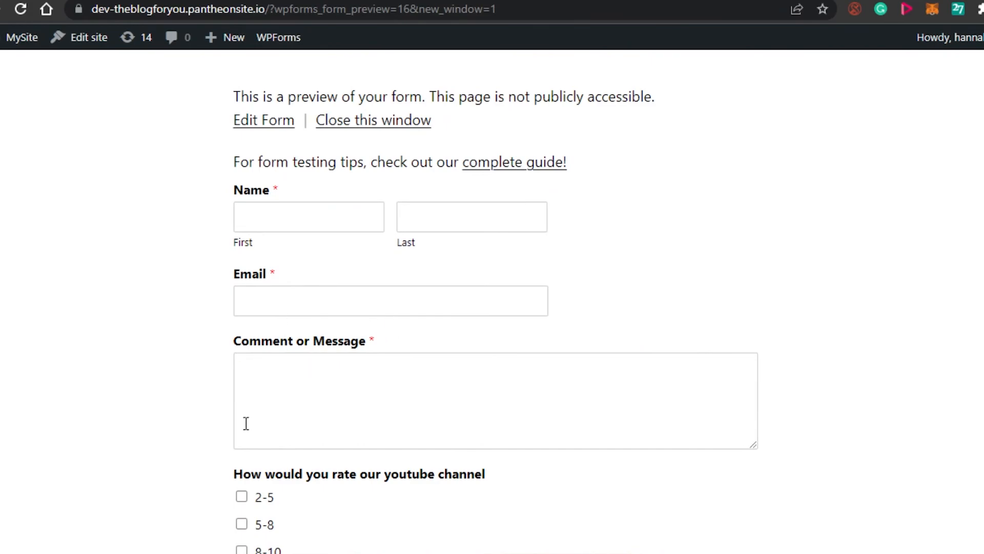
scroll(975, 318, down, 1)
scroll(434, 385, down, 5)
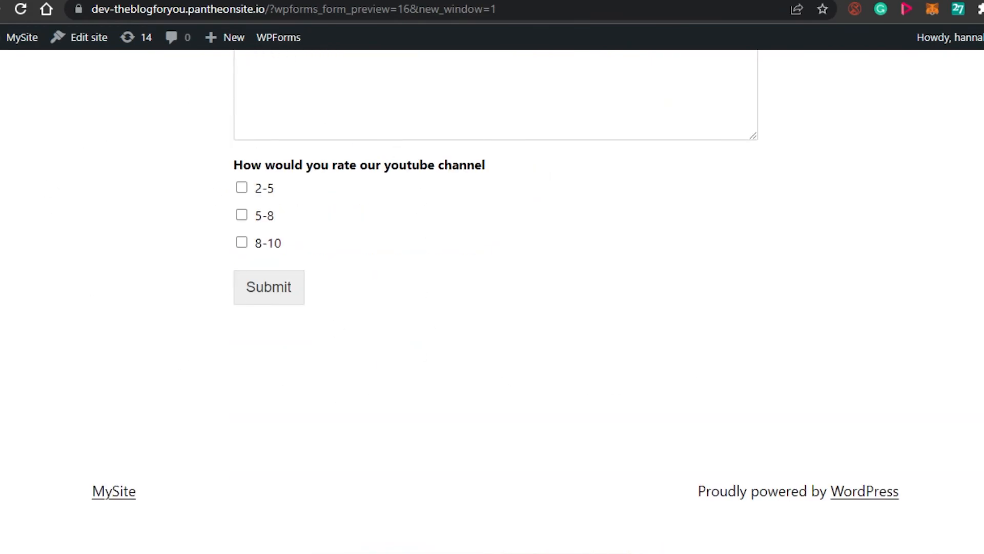
scroll(496, 292, up, 8)
scroll(495, 318, down, 8)
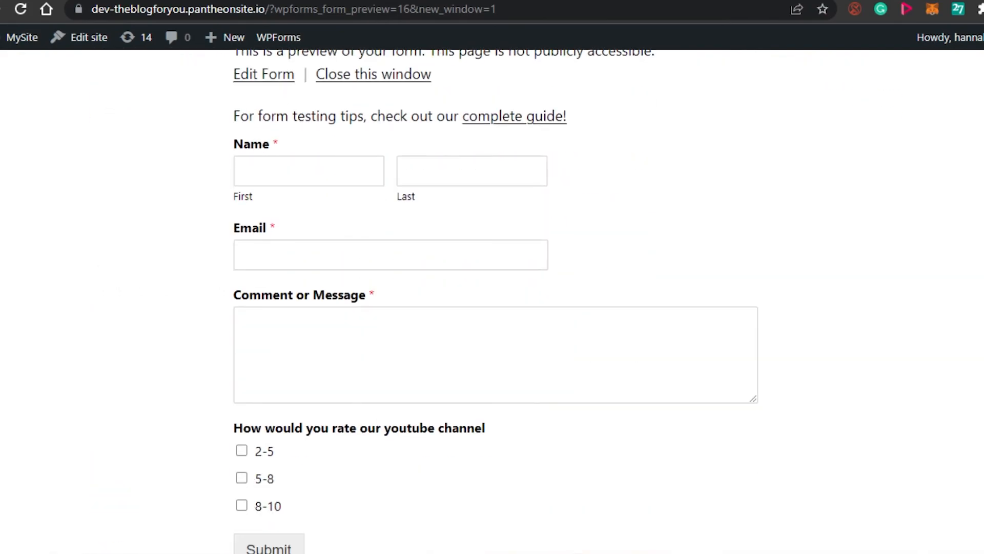
scroll(495, 302, up, 8)
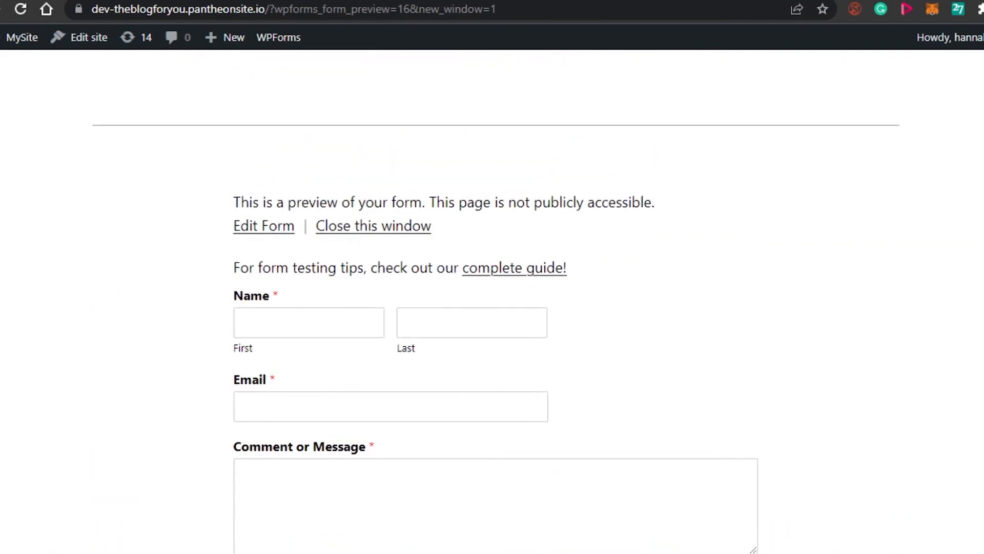
scroll(495, 302, down, 5)
scroll(495, 303, up, 8)
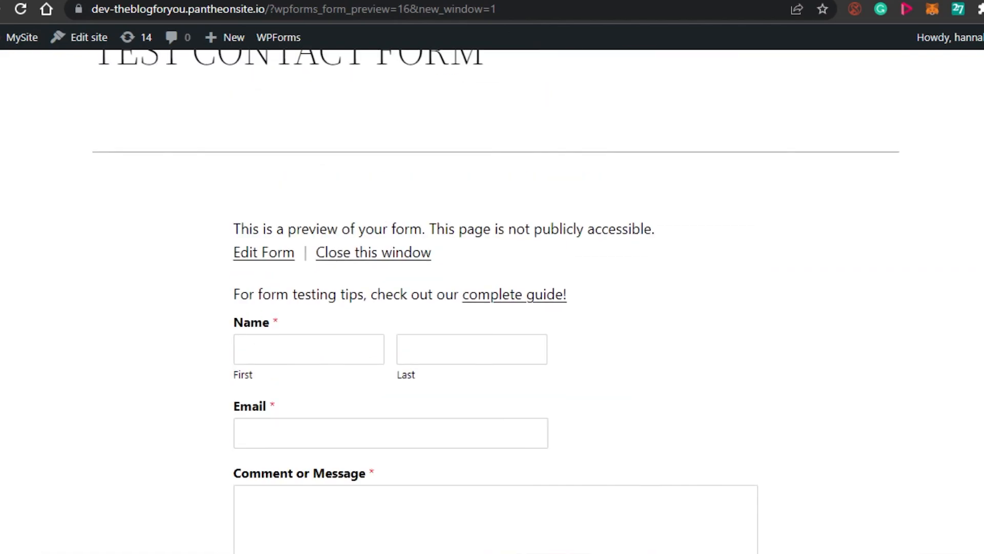
scroll(495, 302, down, 5)
scroll(495, 303, down, 3)
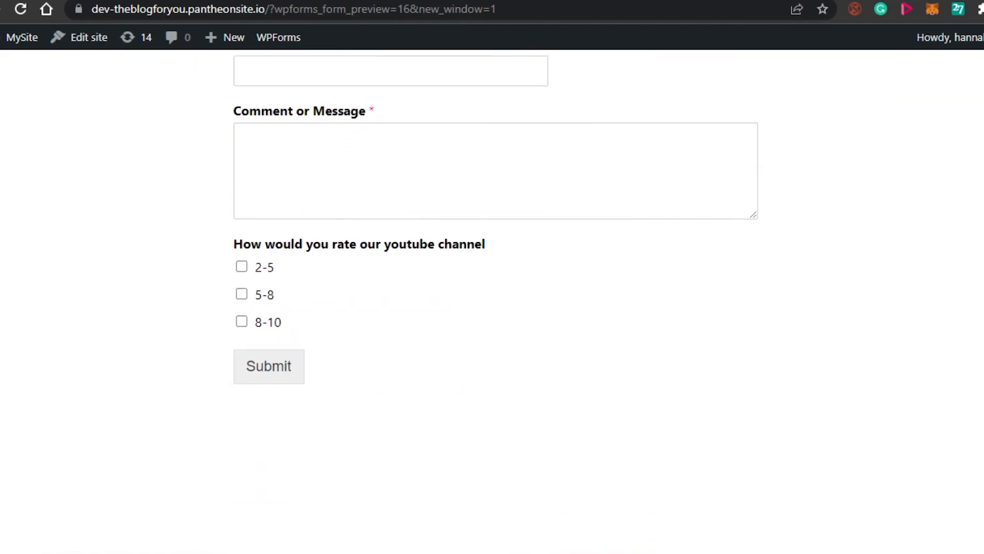
scroll(496, 303, up, 9)
scroll(495, 303, down, 7)
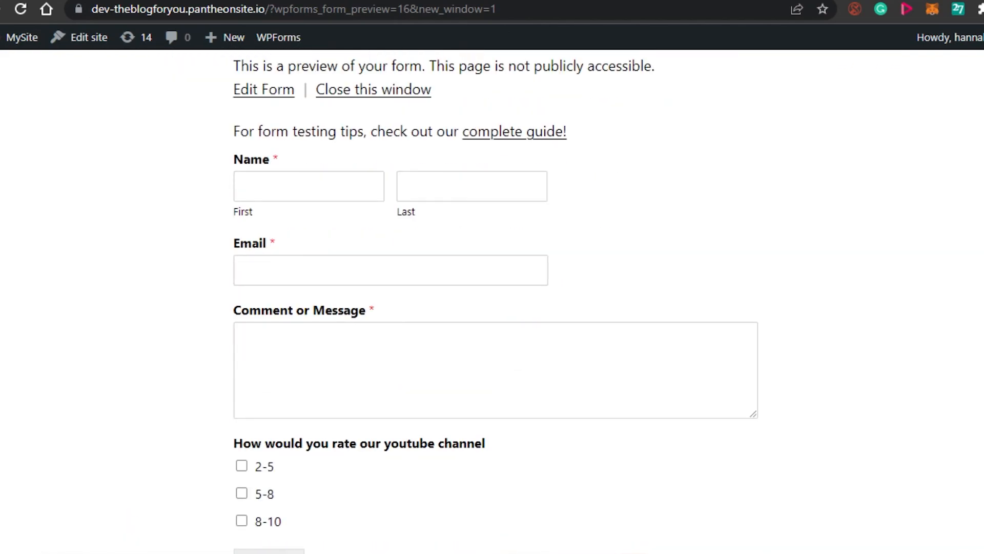
scroll(495, 303, up, 4)
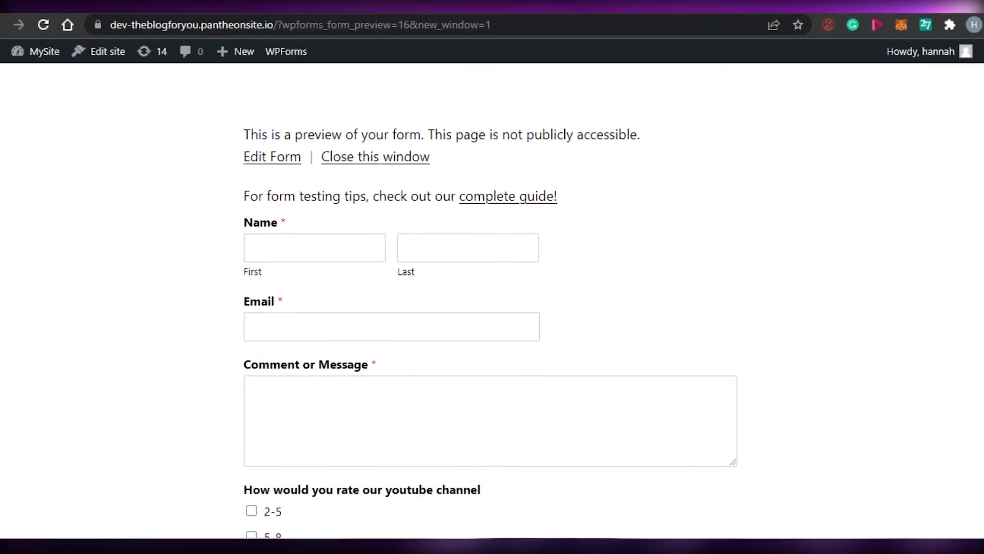
drag(981, 292, 983, 264)
scroll(983, 264, down, 3)
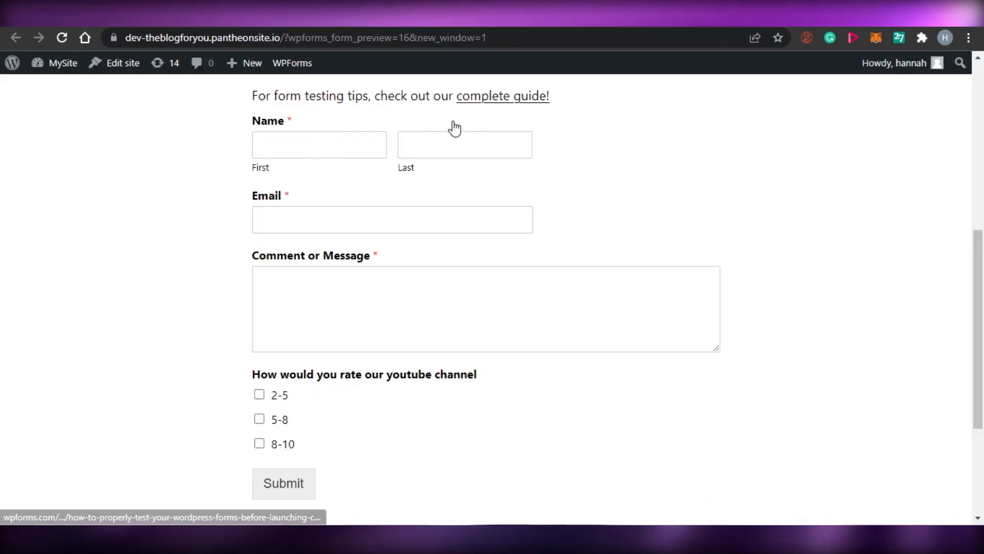
scroll(983, 197, up, 1)
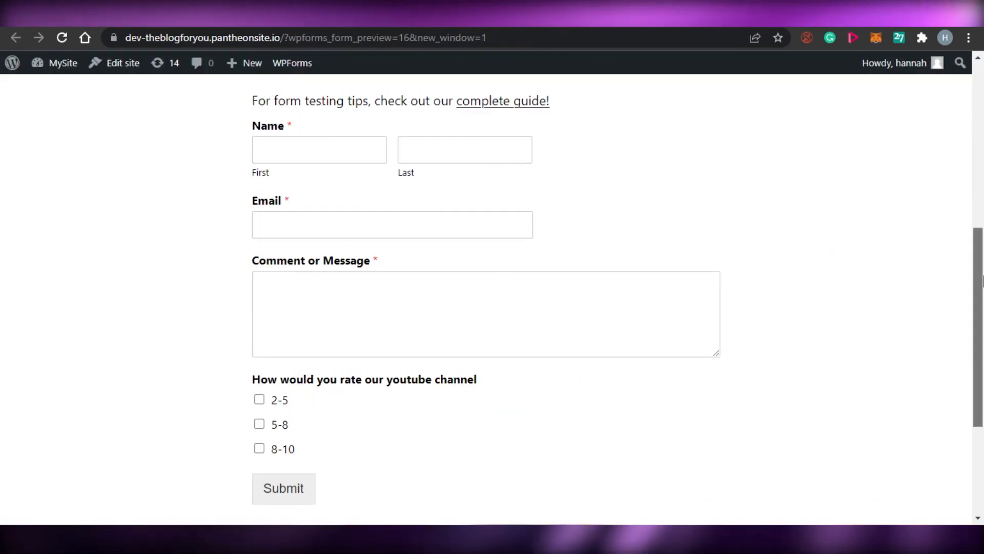
scroll(983, 201, up, 7)
scroll(983, 315, down, 8)
scroll(983, 315, up, 5)
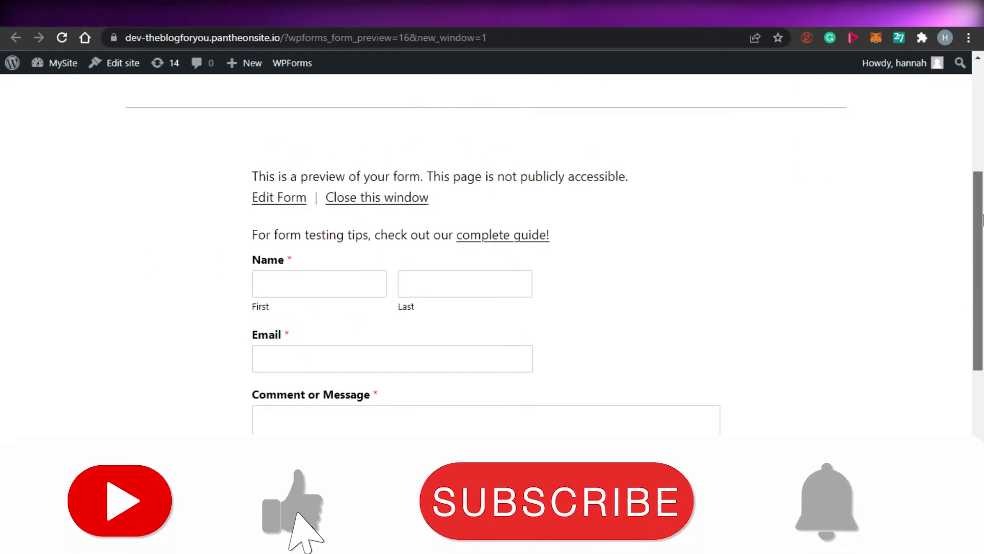